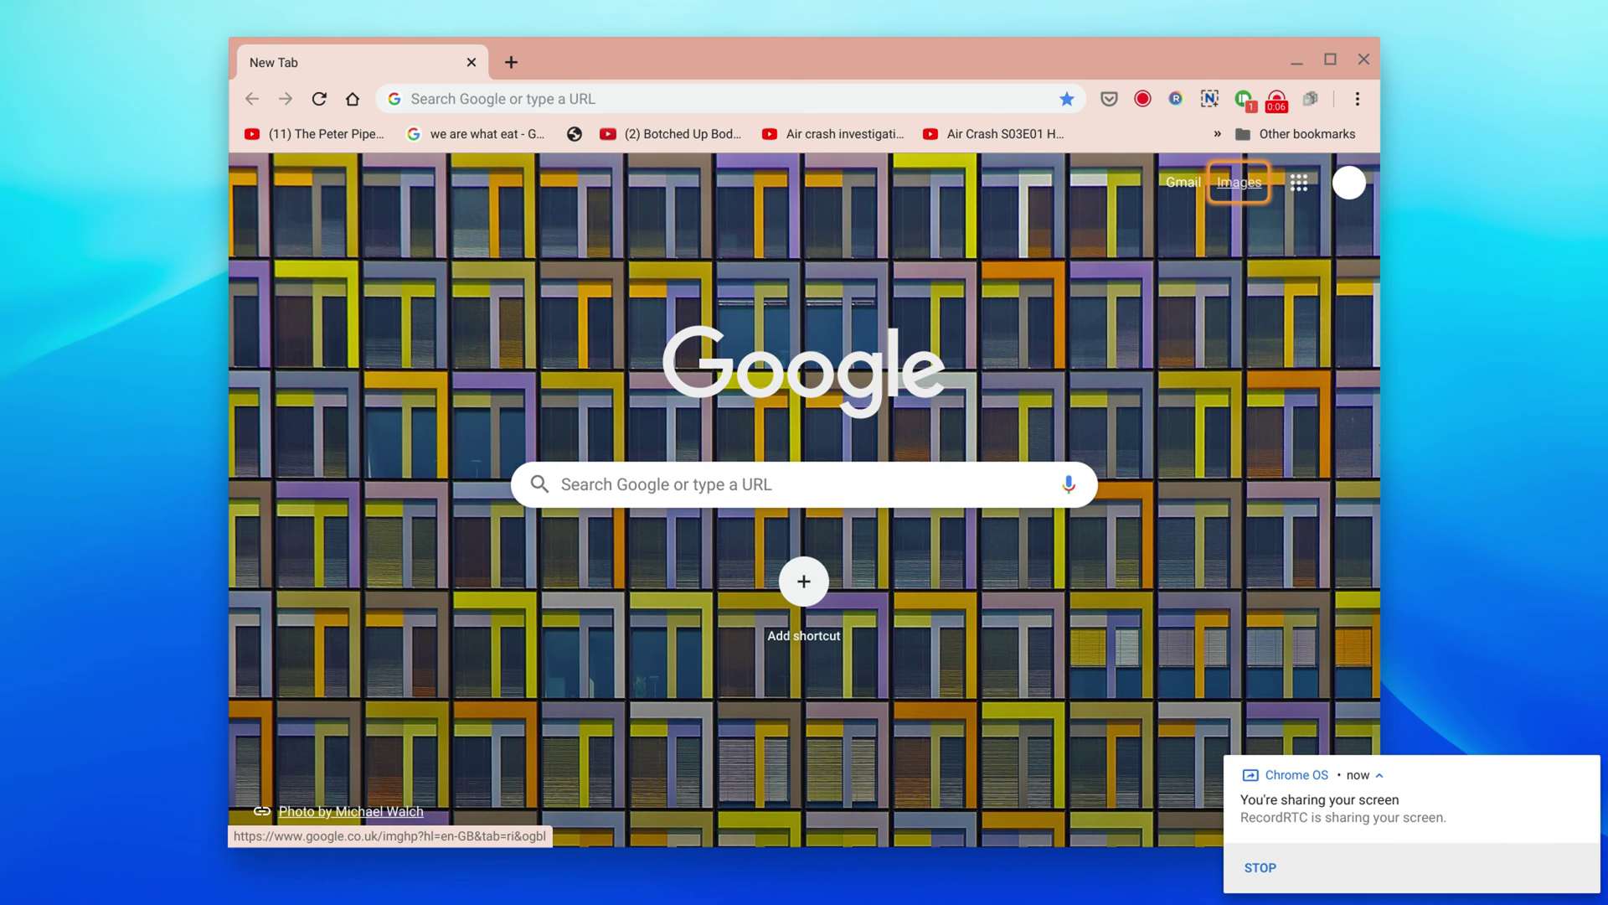
Put the Chrome window away with Ctrl+W so the desktop and shelf show.
{"action": "key", "text": "ctrl+w"}
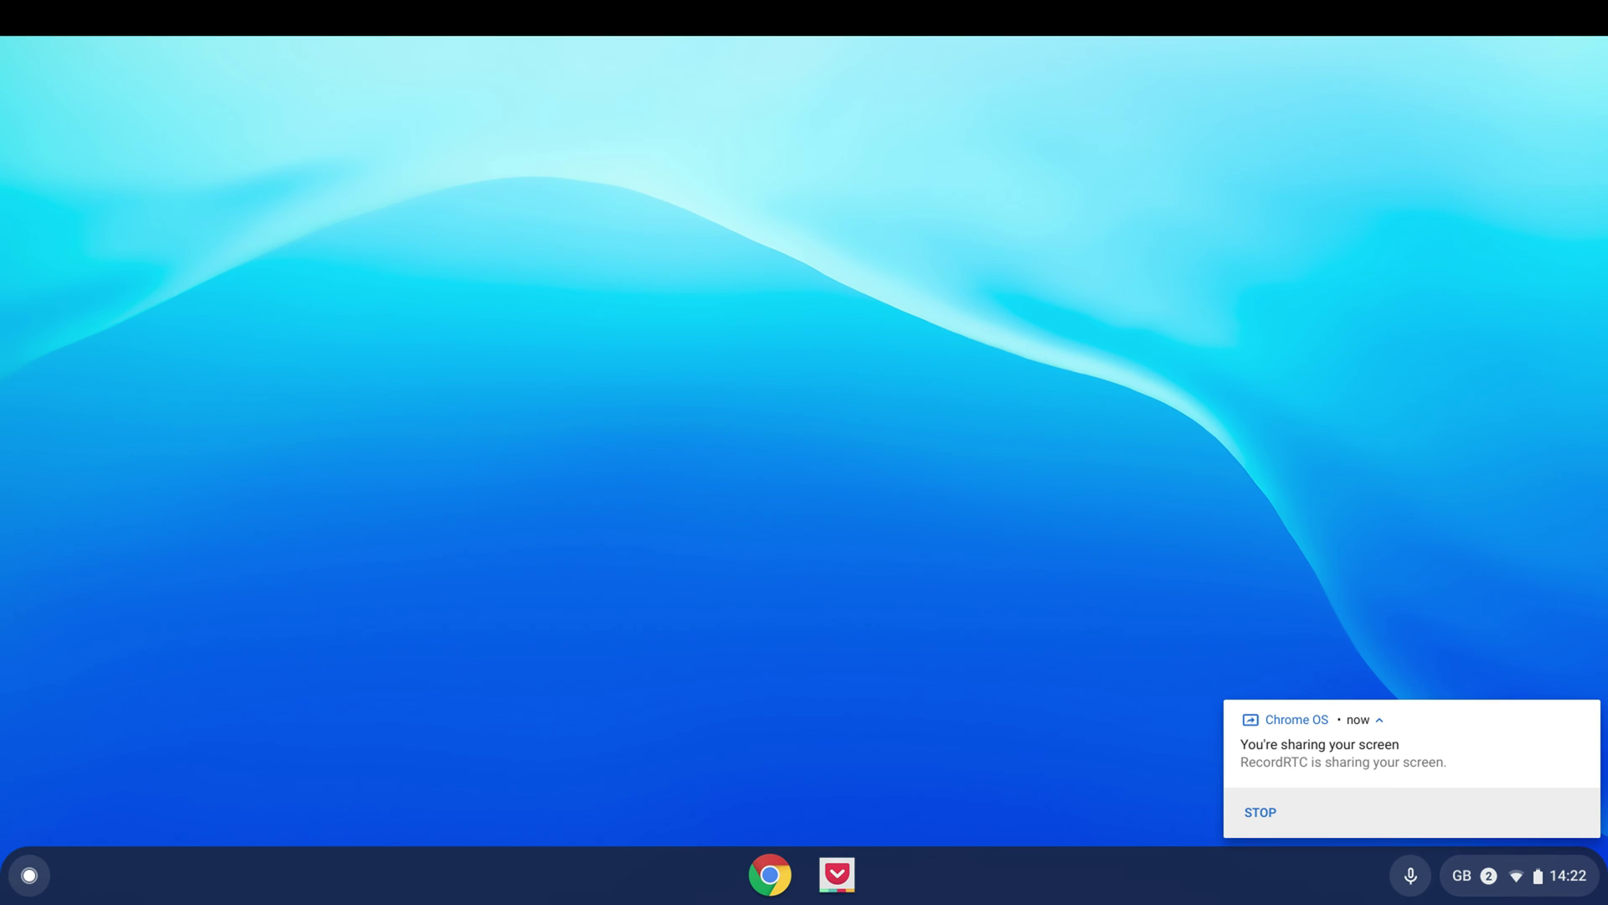
Open Quick Settings with Alt+Shift+S and lower the volume slider slightly.
{"action": "key", "text": "alt+shift+s"}
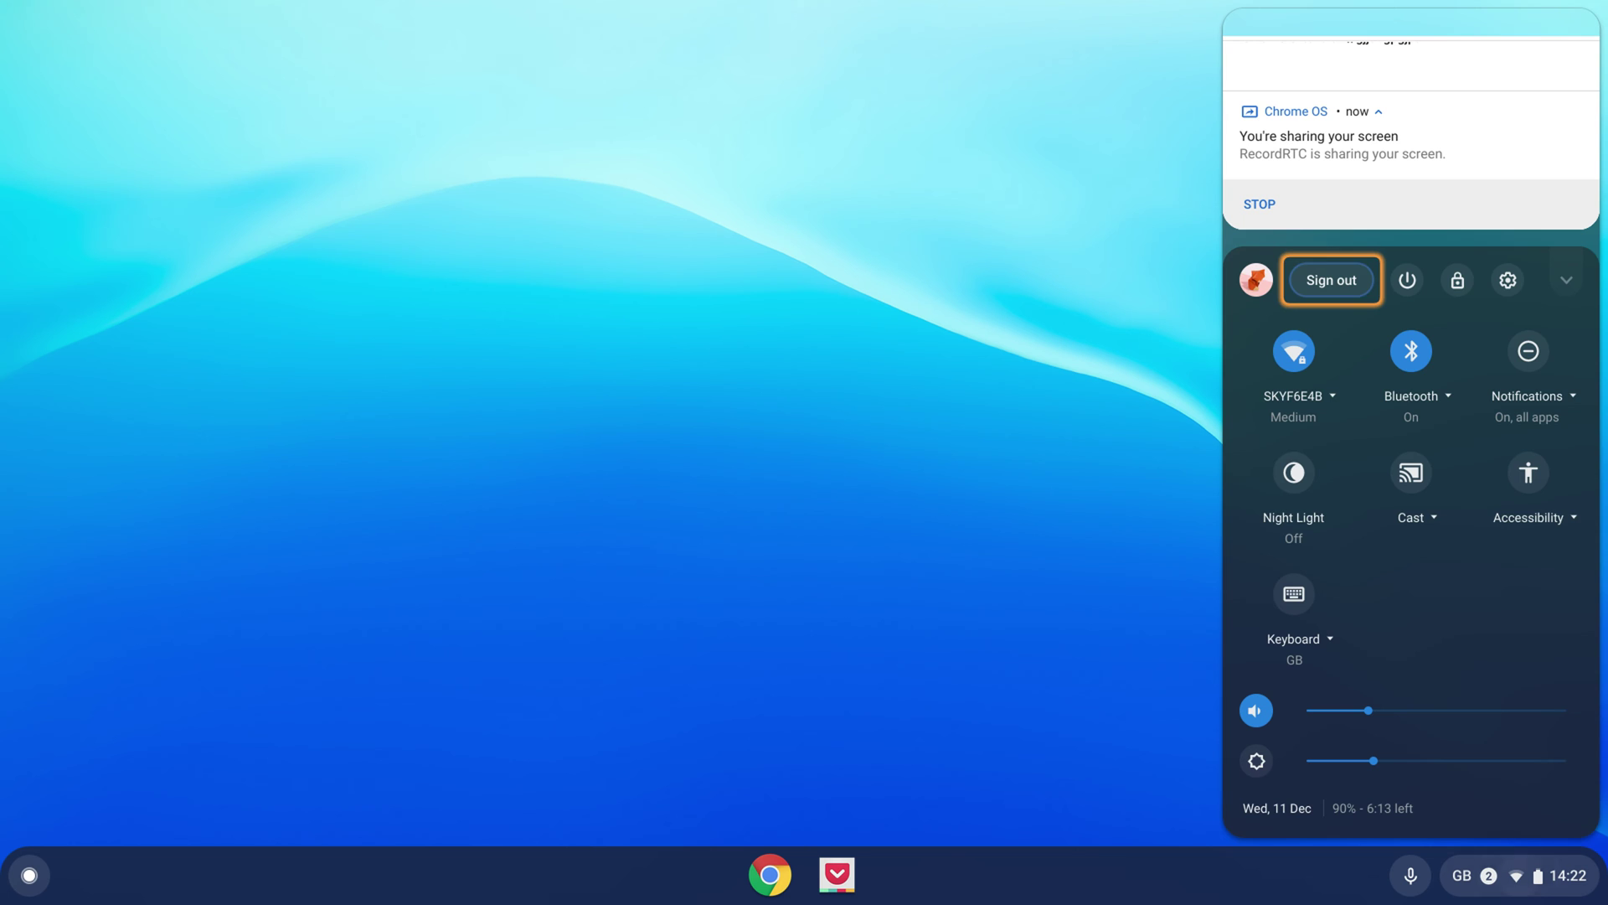
{"action": "key", "text": "Tab"}
{"action": "key", "text": "Tab"}
{"action": "key", "text": "Tab"}
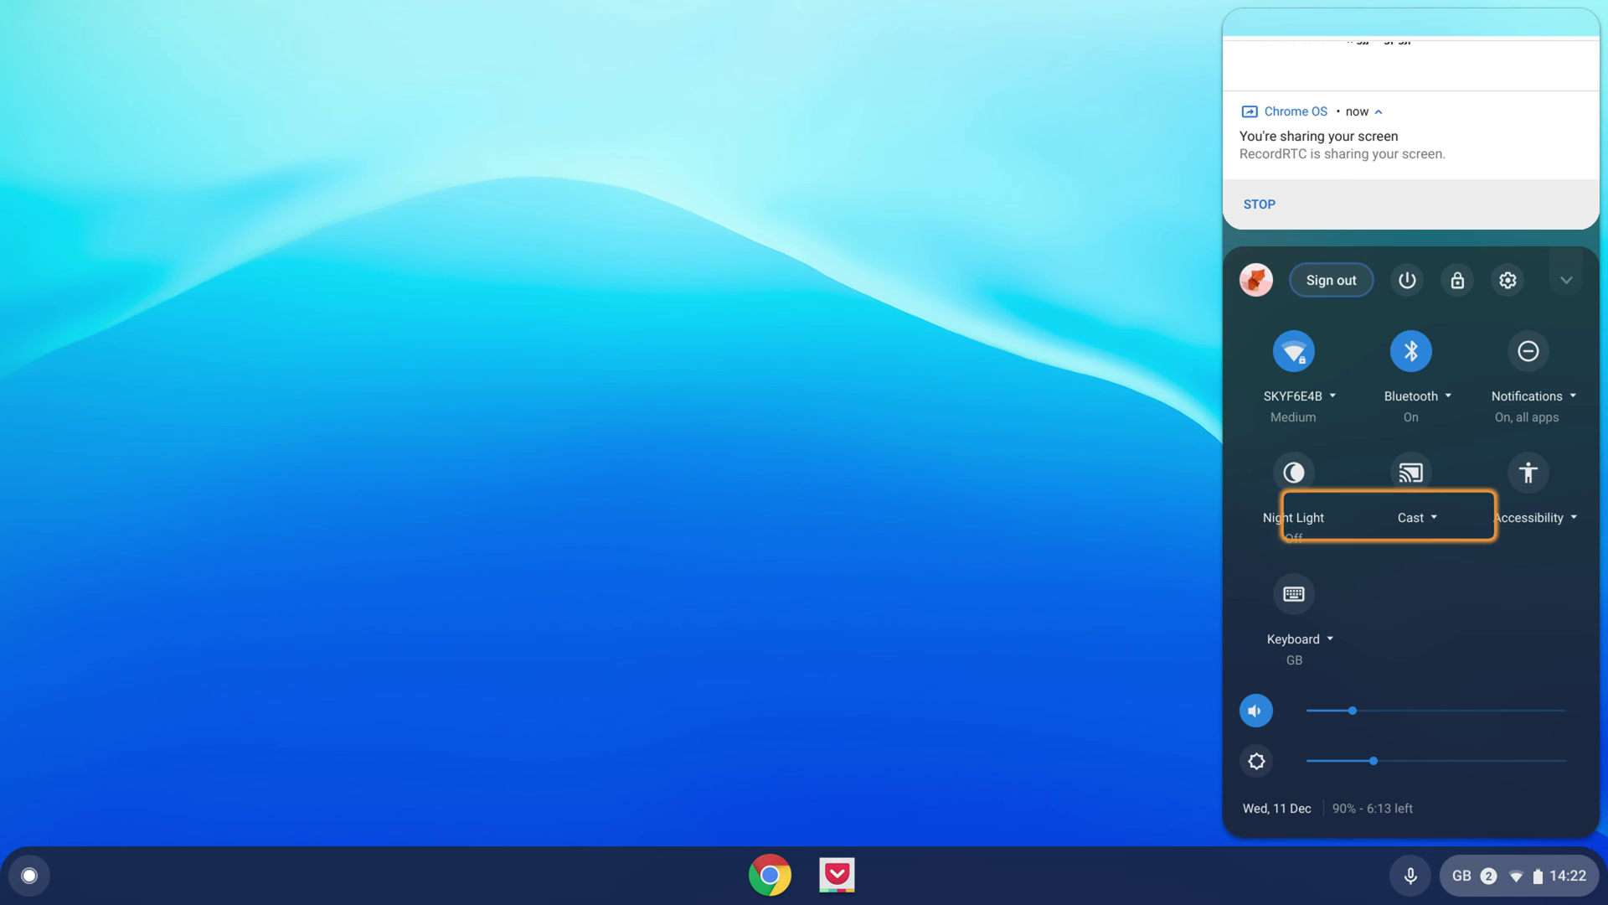
{"action": "key", "text": "Tab"}
{"action": "key", "text": "Tab"}
{"action": "key", "text": "Tab"}
{"action": "key", "text": "Left"}
{"action": "key", "text": "Left"}
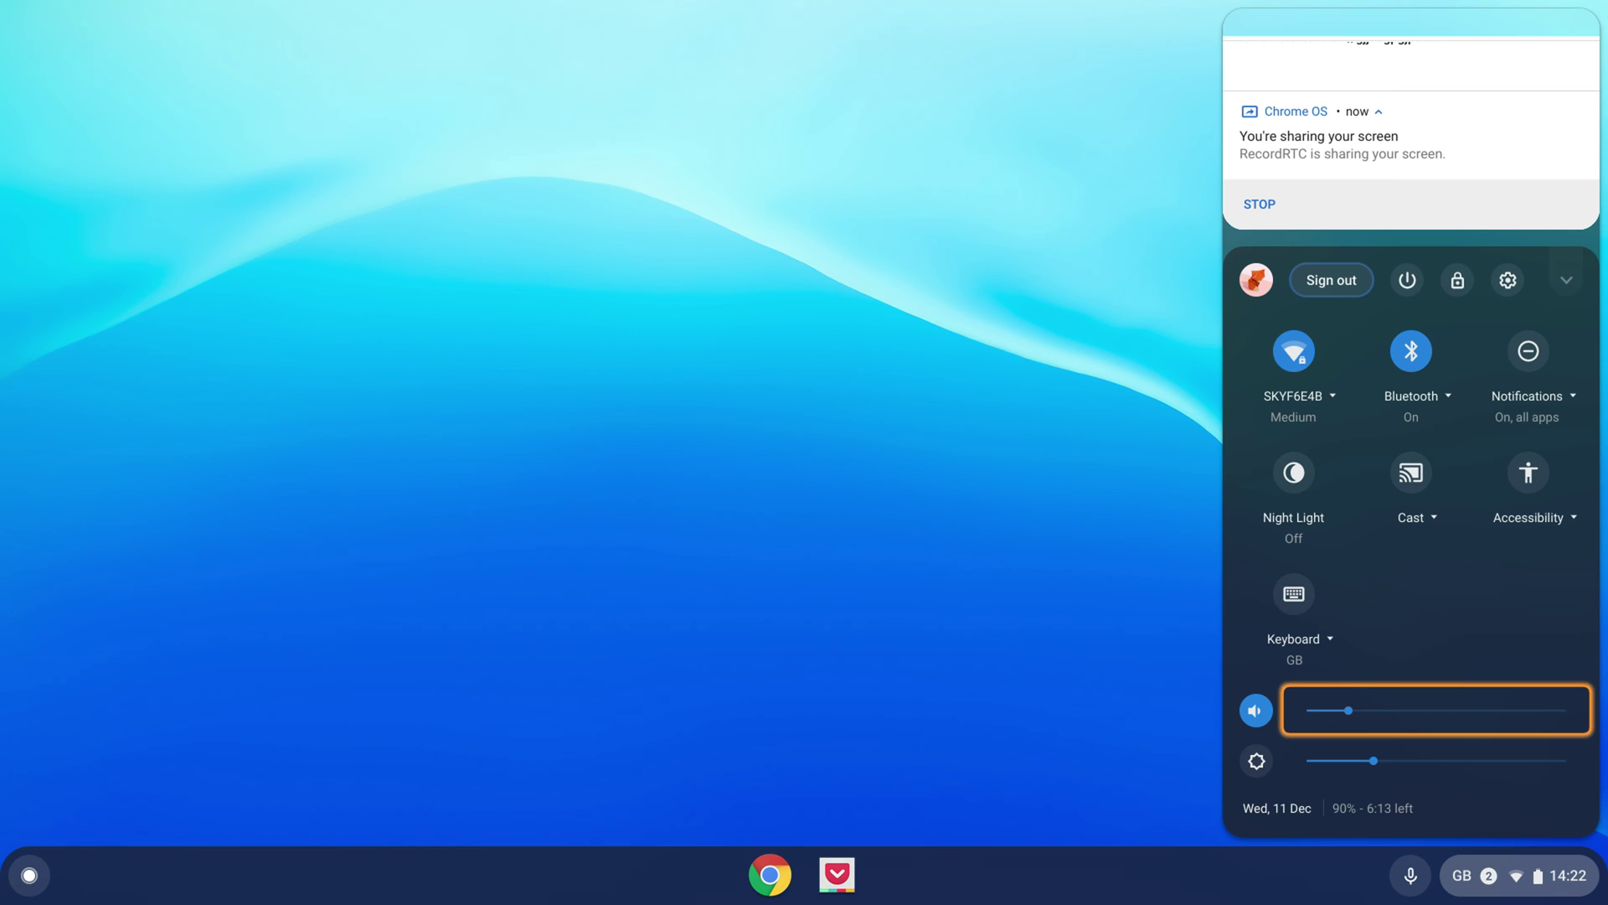
{"action": "key", "text": "Tab"}
{"action": "key", "text": "Tab"}
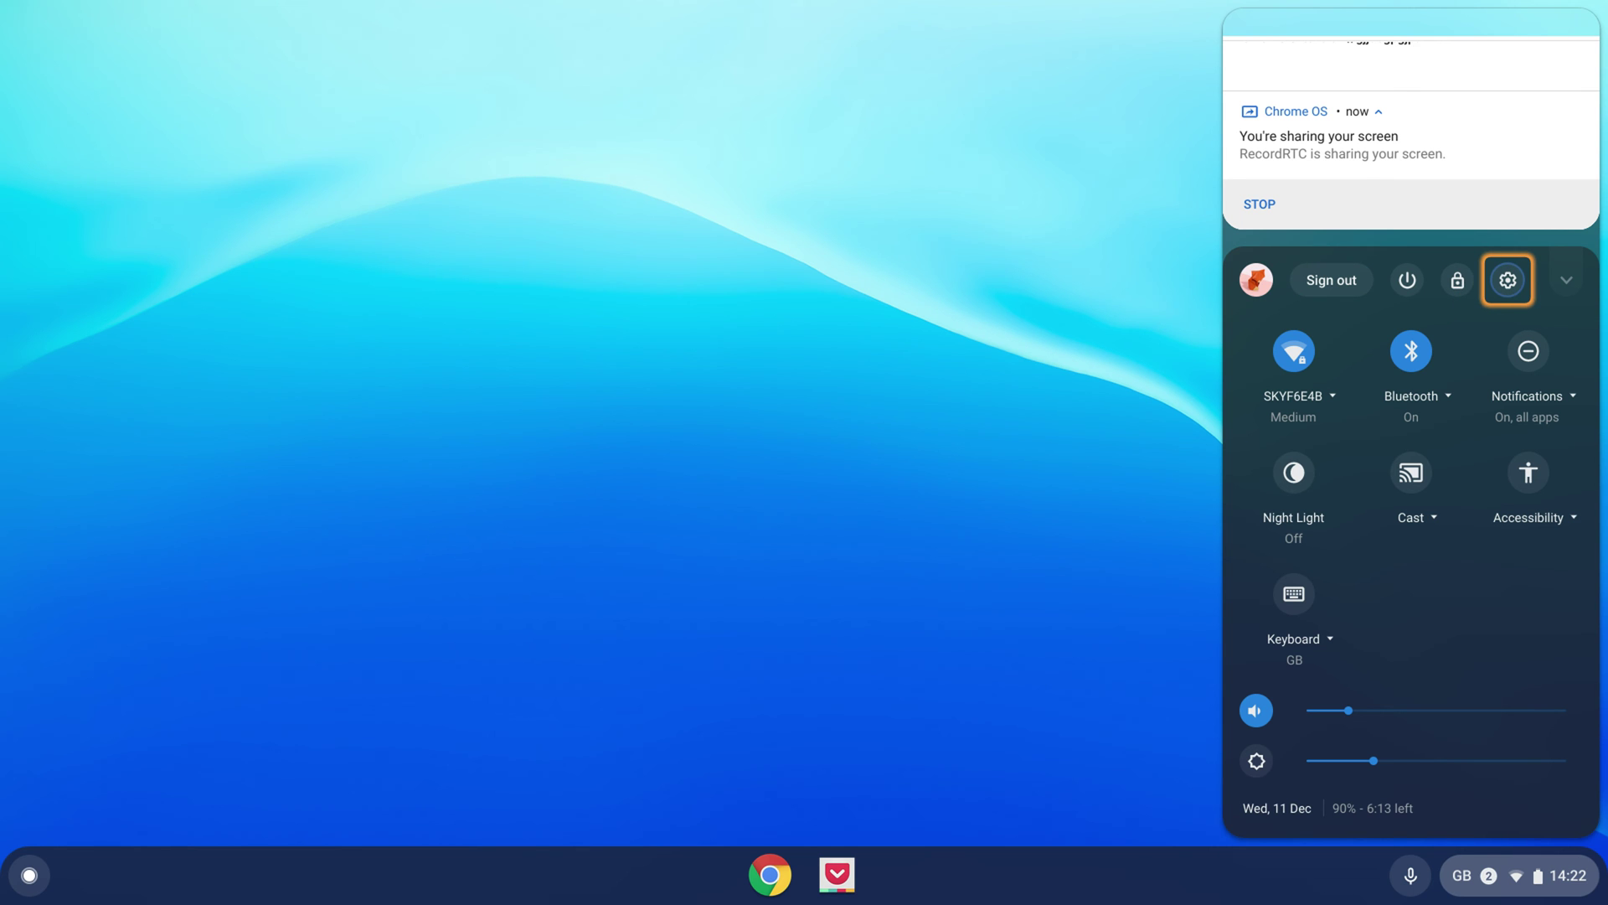
Open Settings and go to People > Screen lock and sign-in, which asks for the password.
{"action": "key", "text": "Return"}
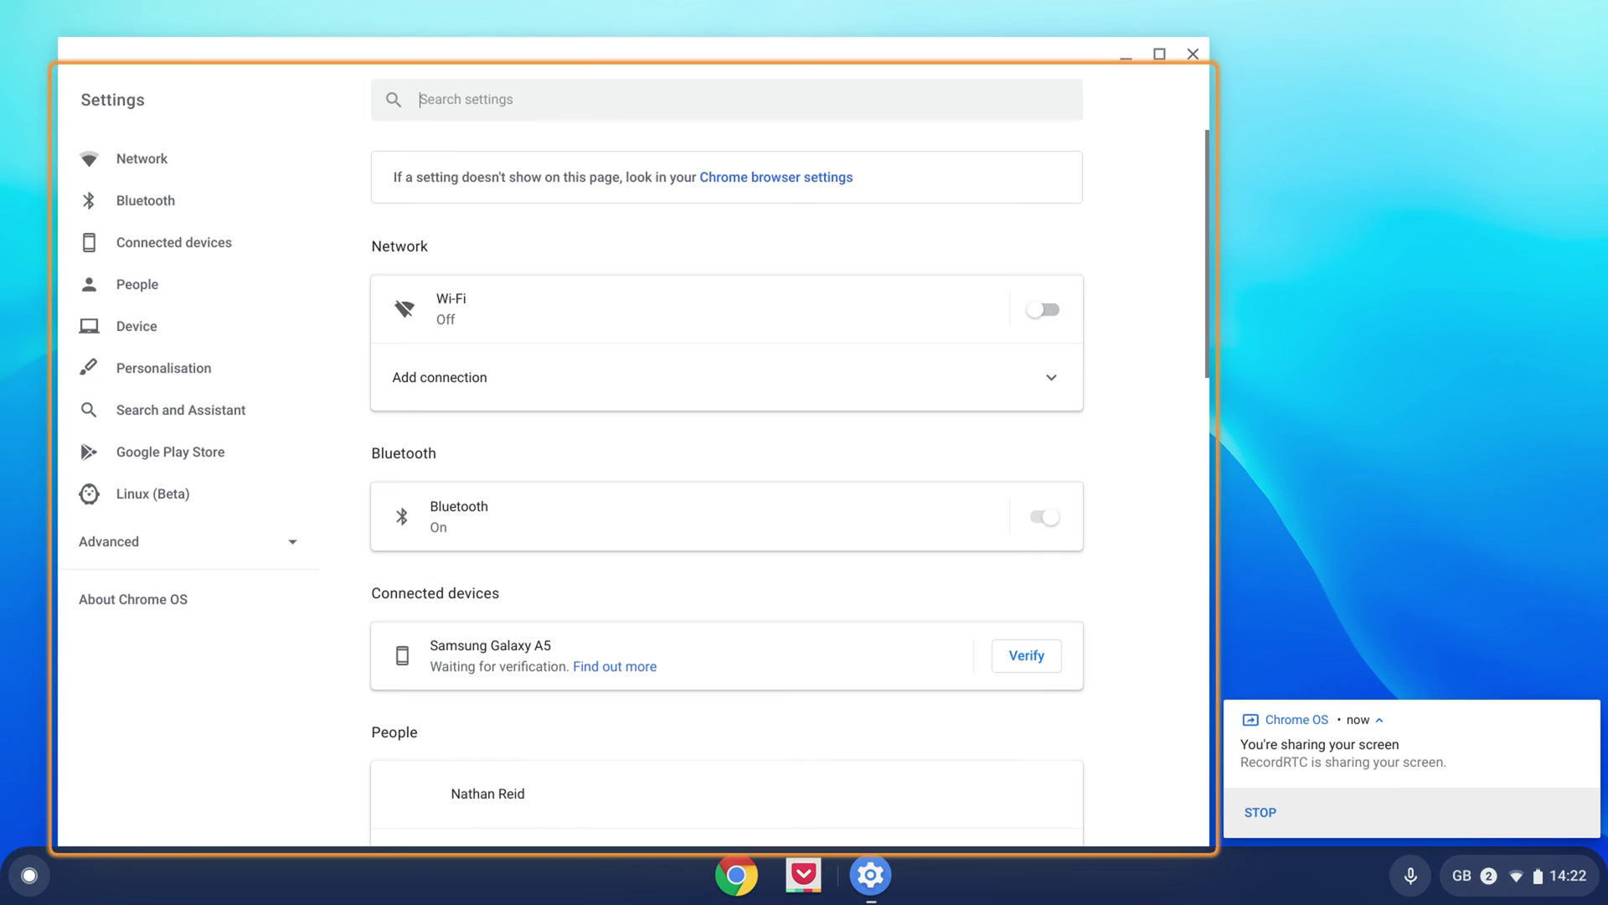
{"action": "key", "text": "Tab"}
{"action": "key", "text": "Tab"}
{"action": "key", "text": "Tab"}
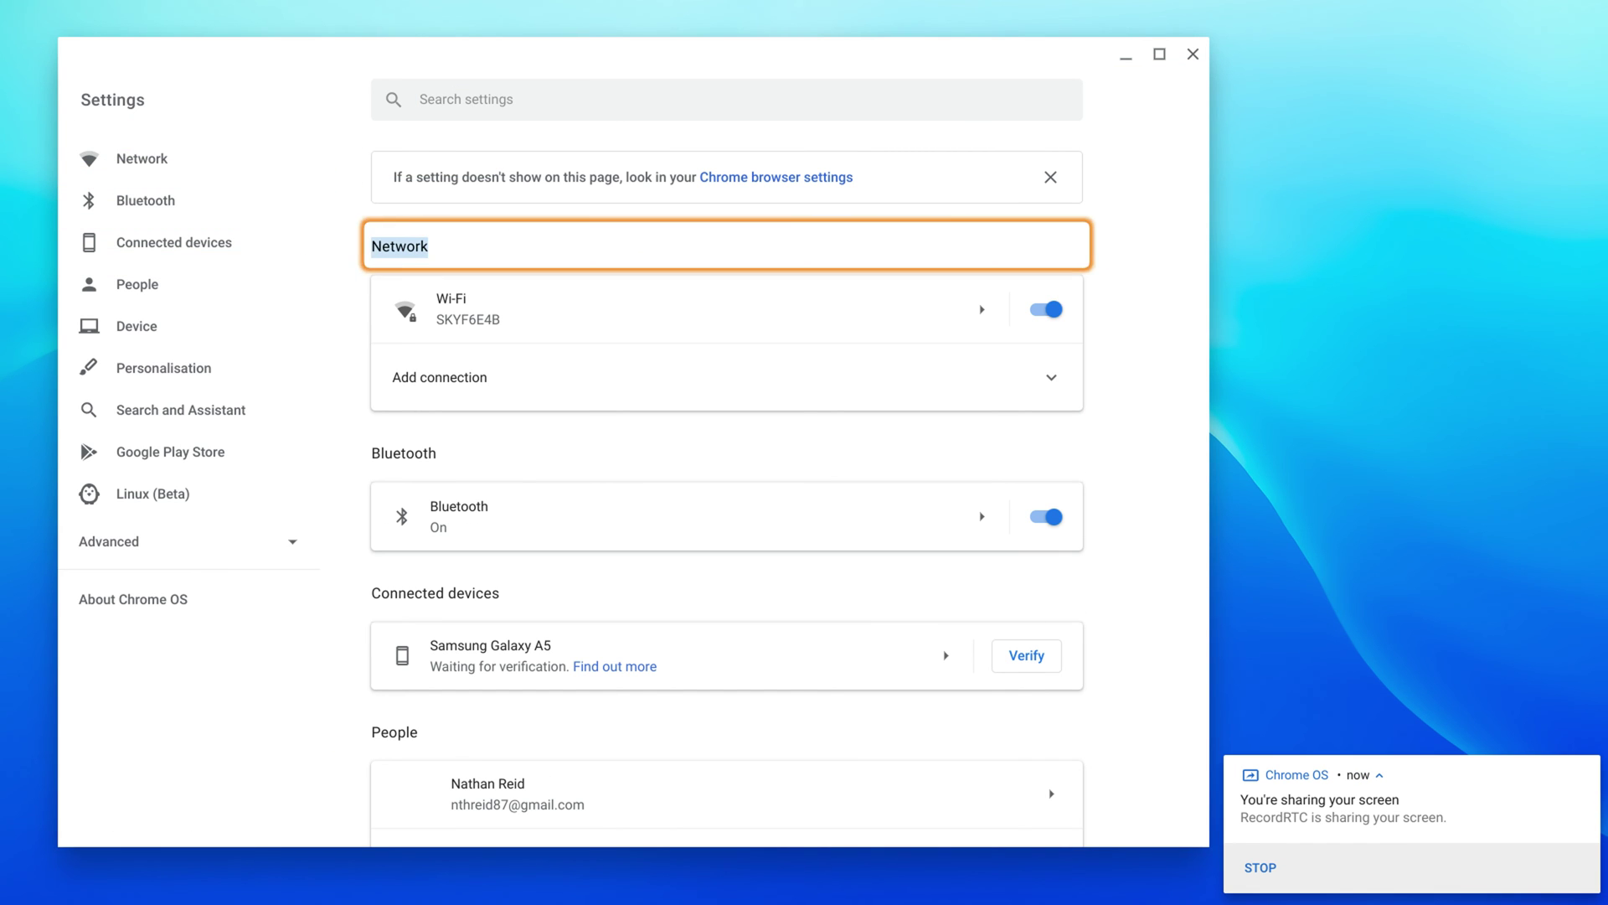
{"action": "key", "text": "Tab"}
{"action": "key", "text": "Tab"}
{"action": "key", "text": "Tab"}
{"action": "key", "text": "Tab"}
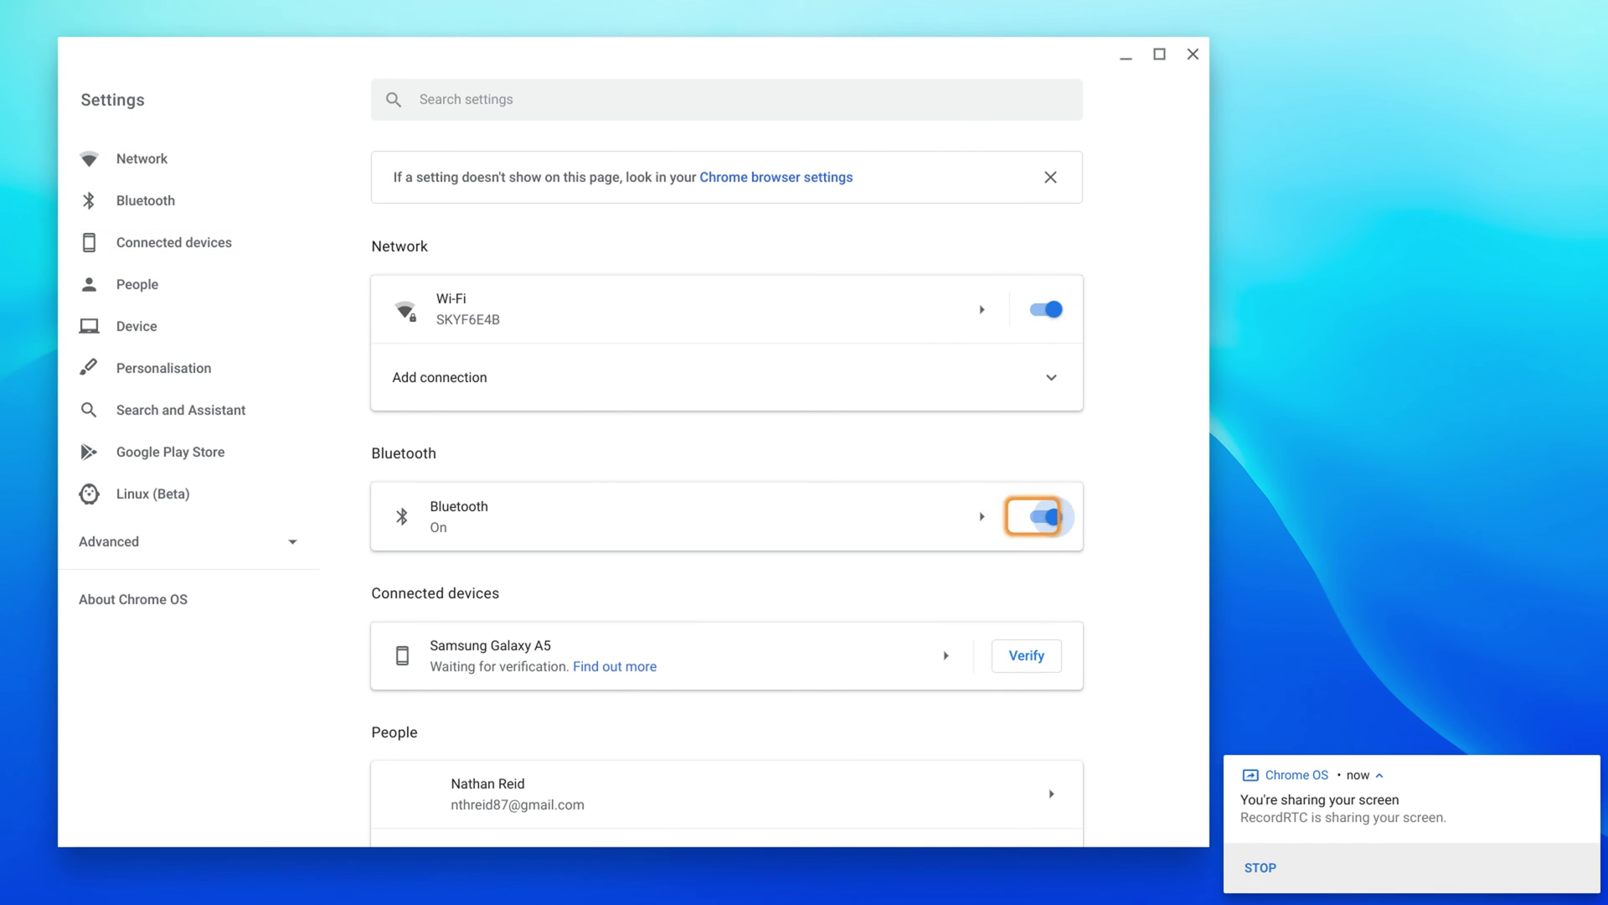
{"action": "key", "text": "Tab"}
{"action": "key", "text": "shift+Tab"}
{"action": "key", "text": "Tab"}
{"action": "key", "text": "Tab"}
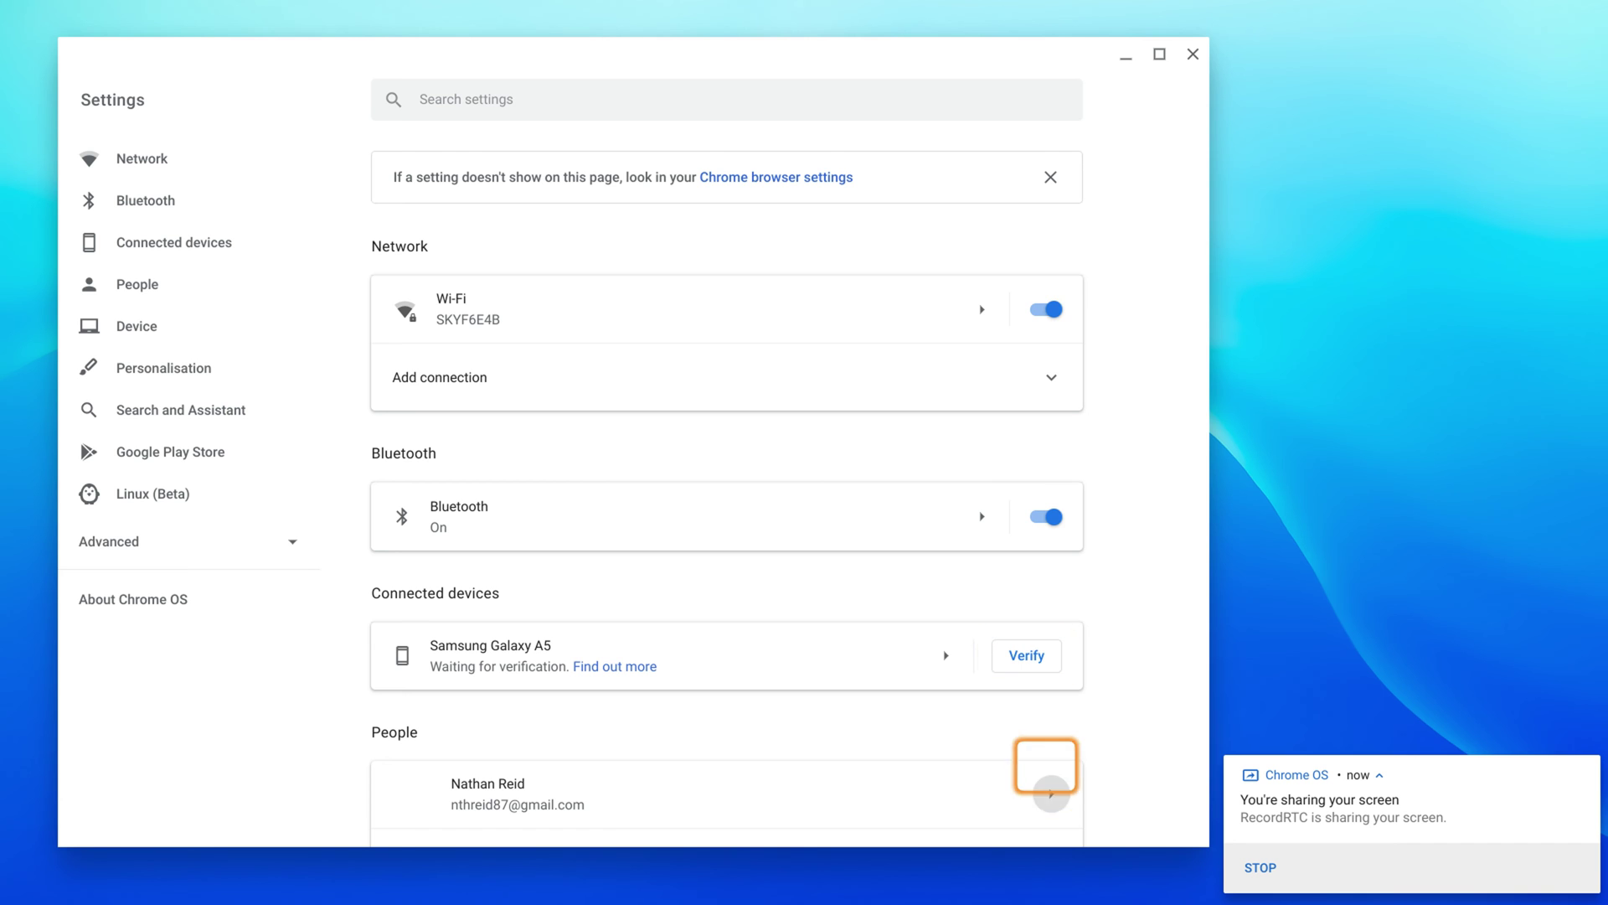
{"action": "key", "text": "Tab"}
{"action": "key", "text": "Tab"}
{"action": "key", "text": "Tab"}
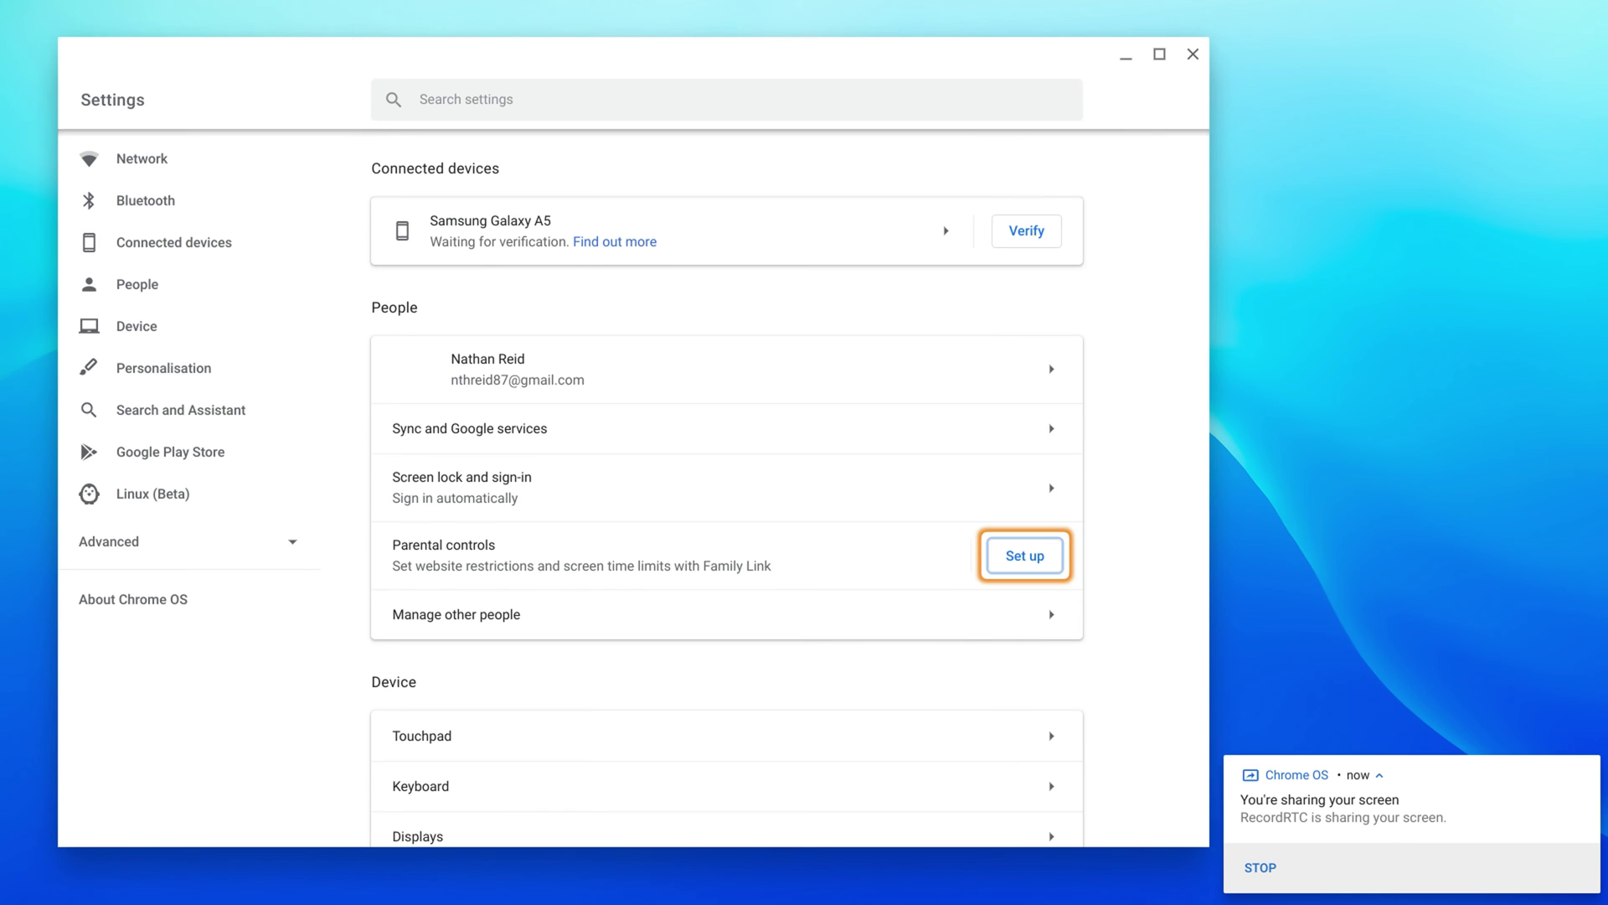
{"action": "key", "text": "shift+Tab"}
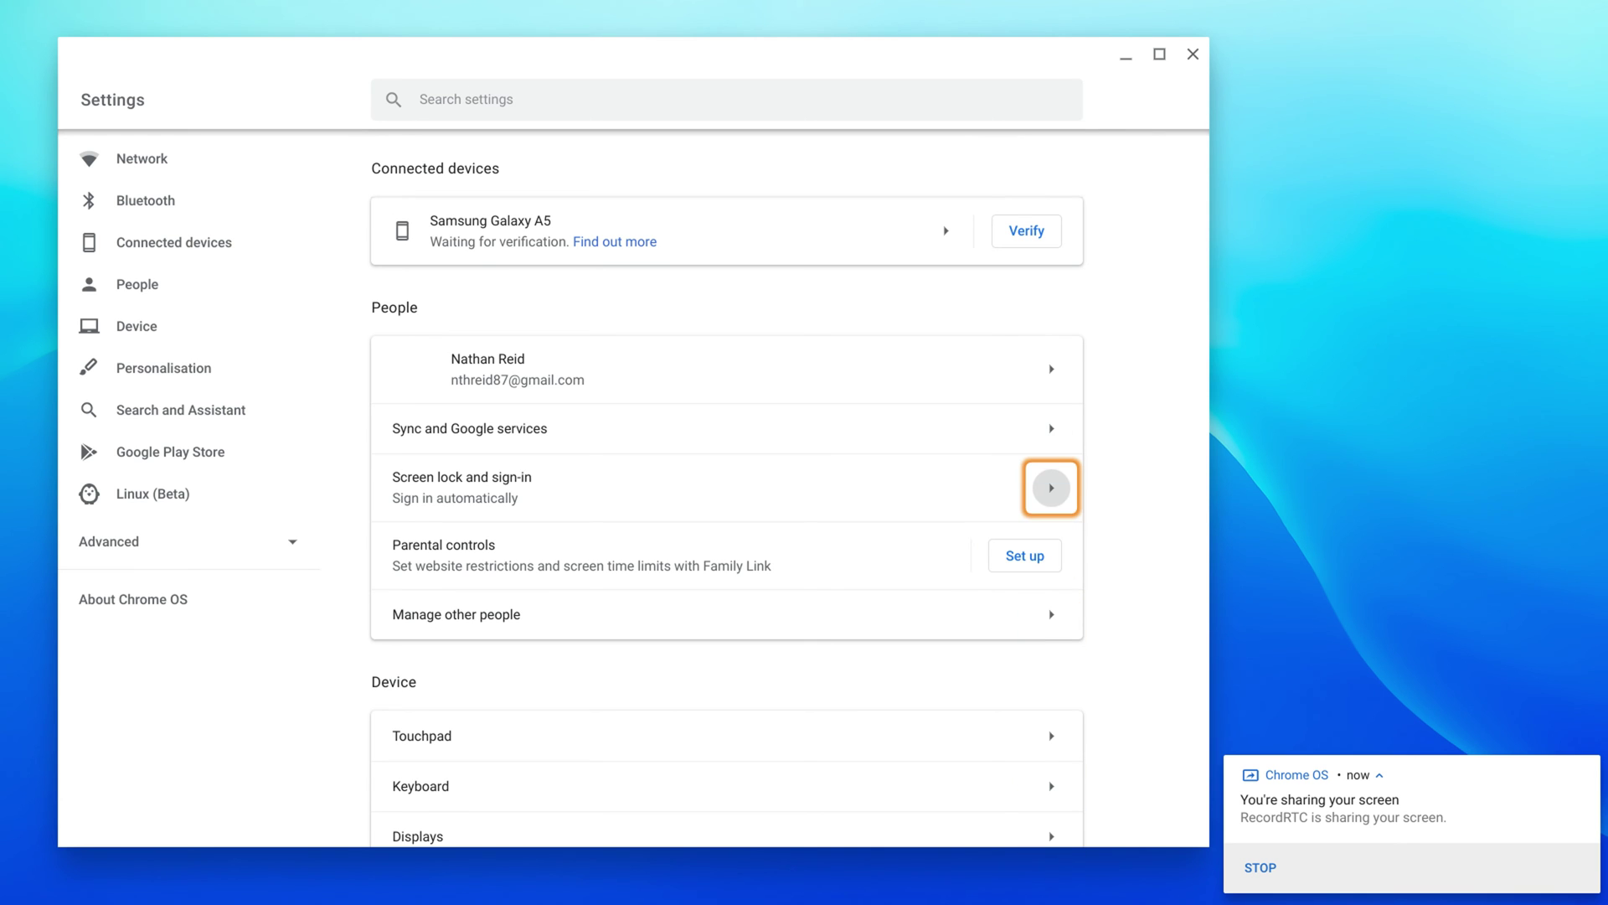
{"action": "key", "text": "Tab"}
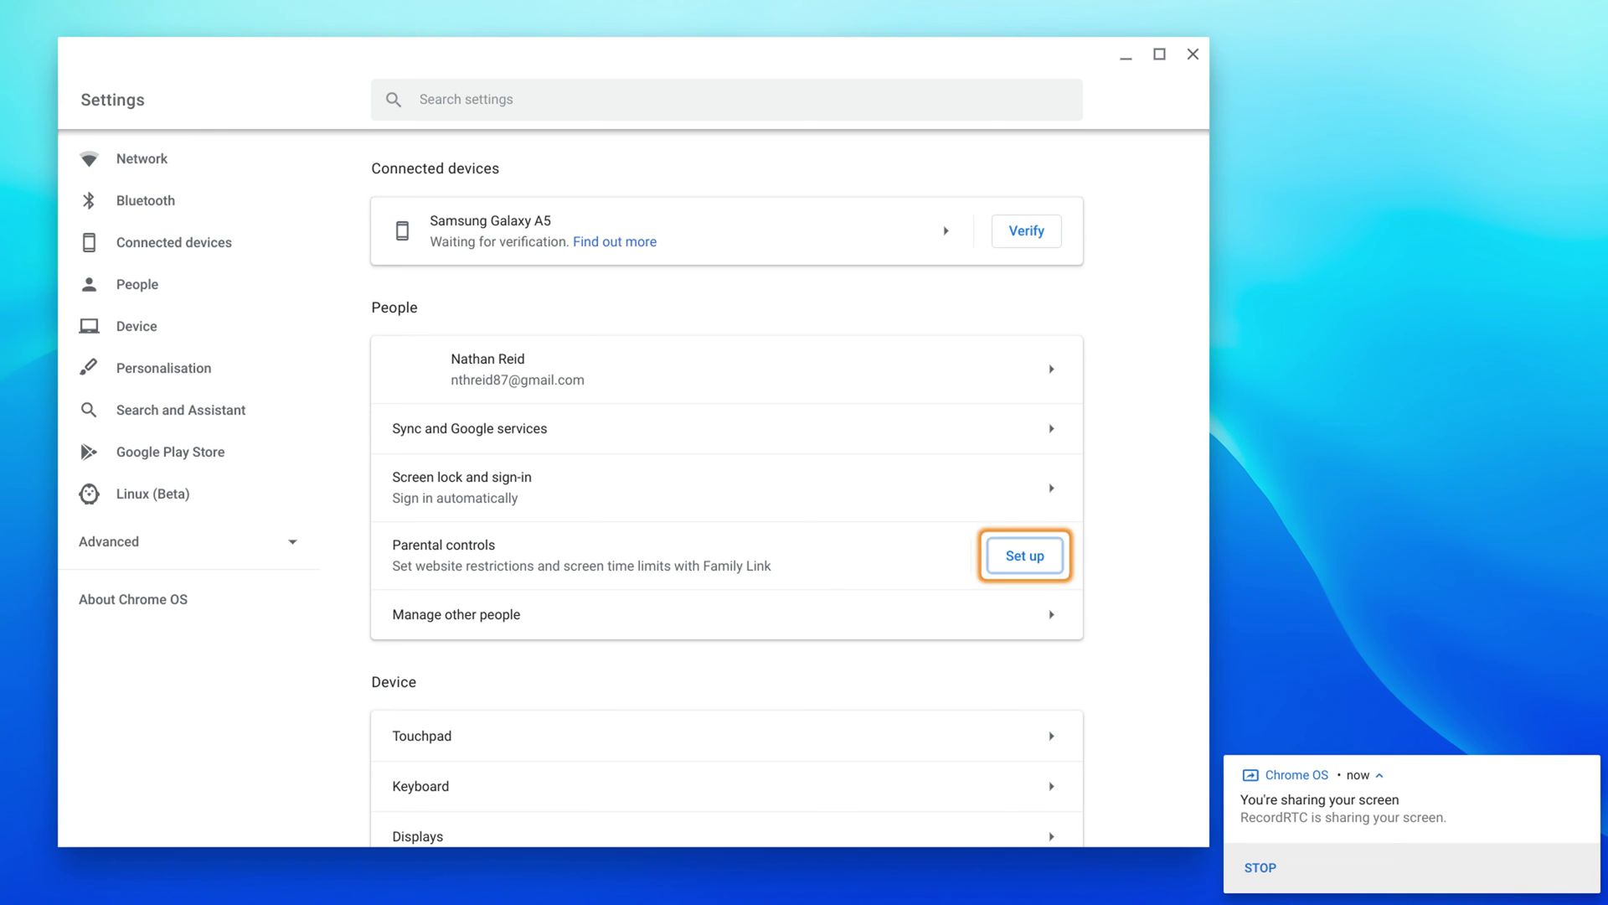
{"action": "key", "text": "shift+Tab"}
{"action": "key", "text": "Return"}
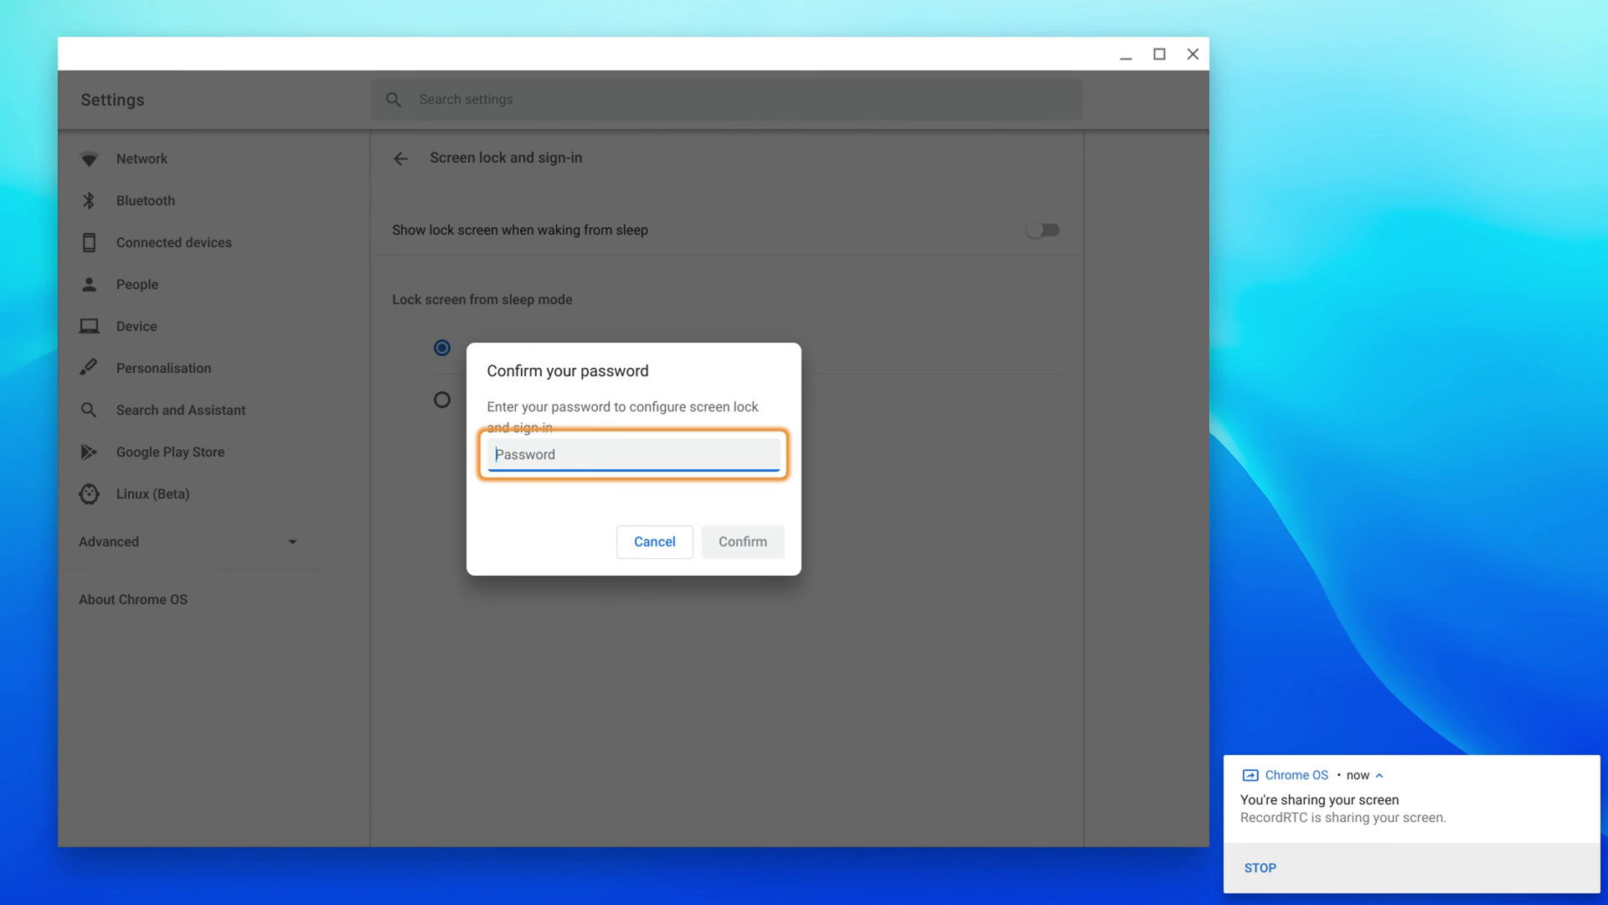
{"action": "type", "text": "************"}
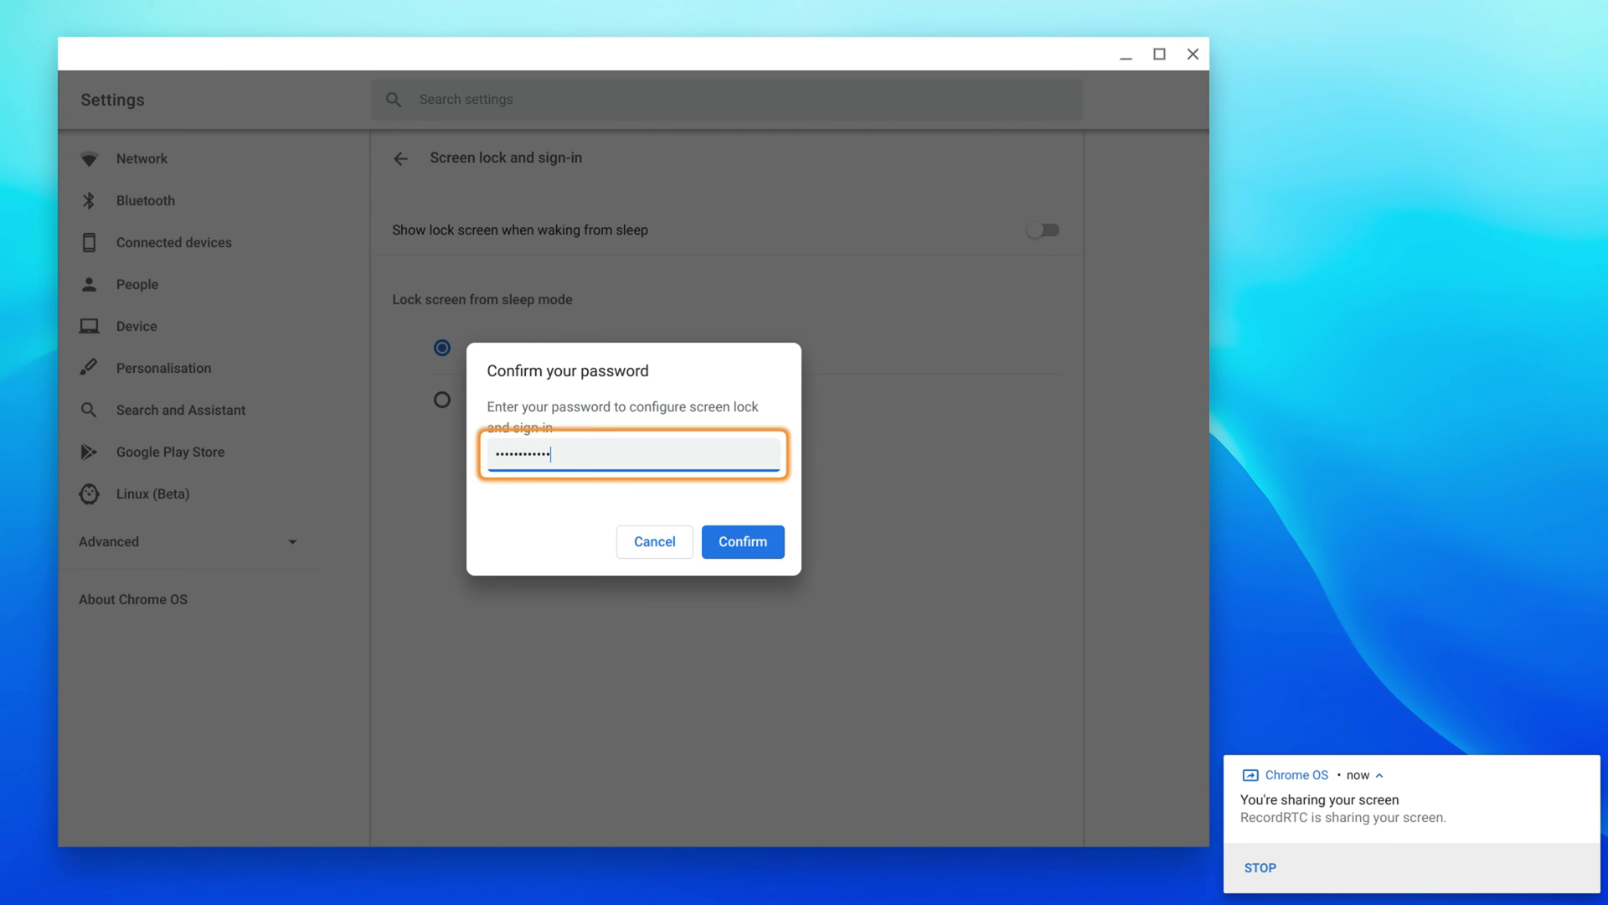
{"action": "type", "text": "***"}
Submit the account password in the Confirm your password dialog.
{"action": "key", "text": "Return"}
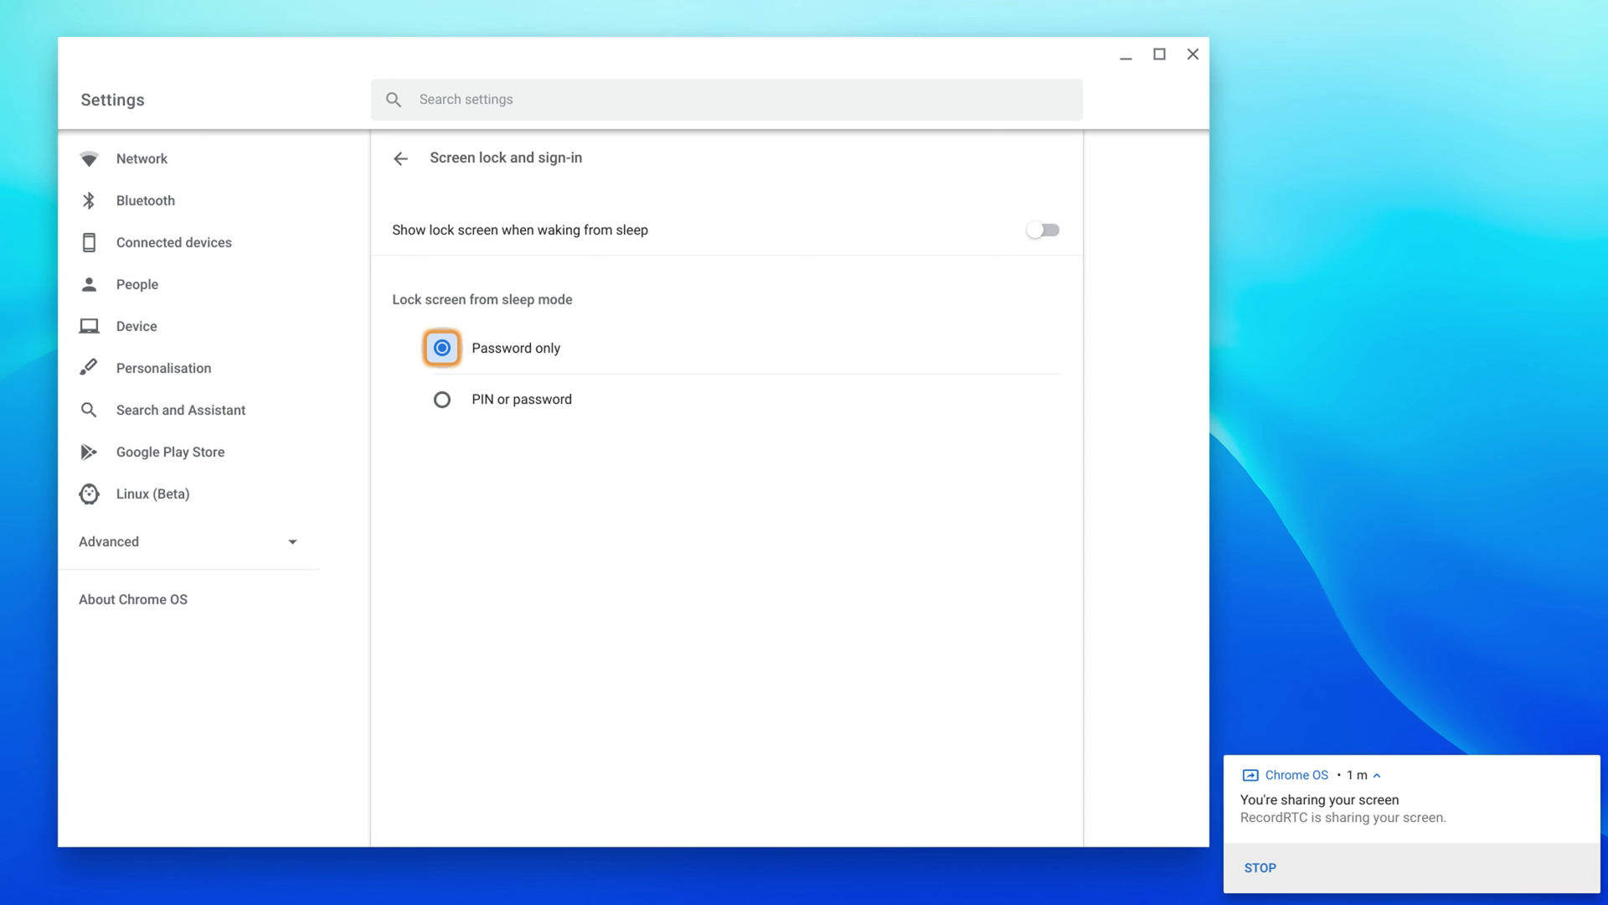
Choose 'PIN or password' for sleep unlock and start Set up PIN.
{"action": "key", "text": "Down"}
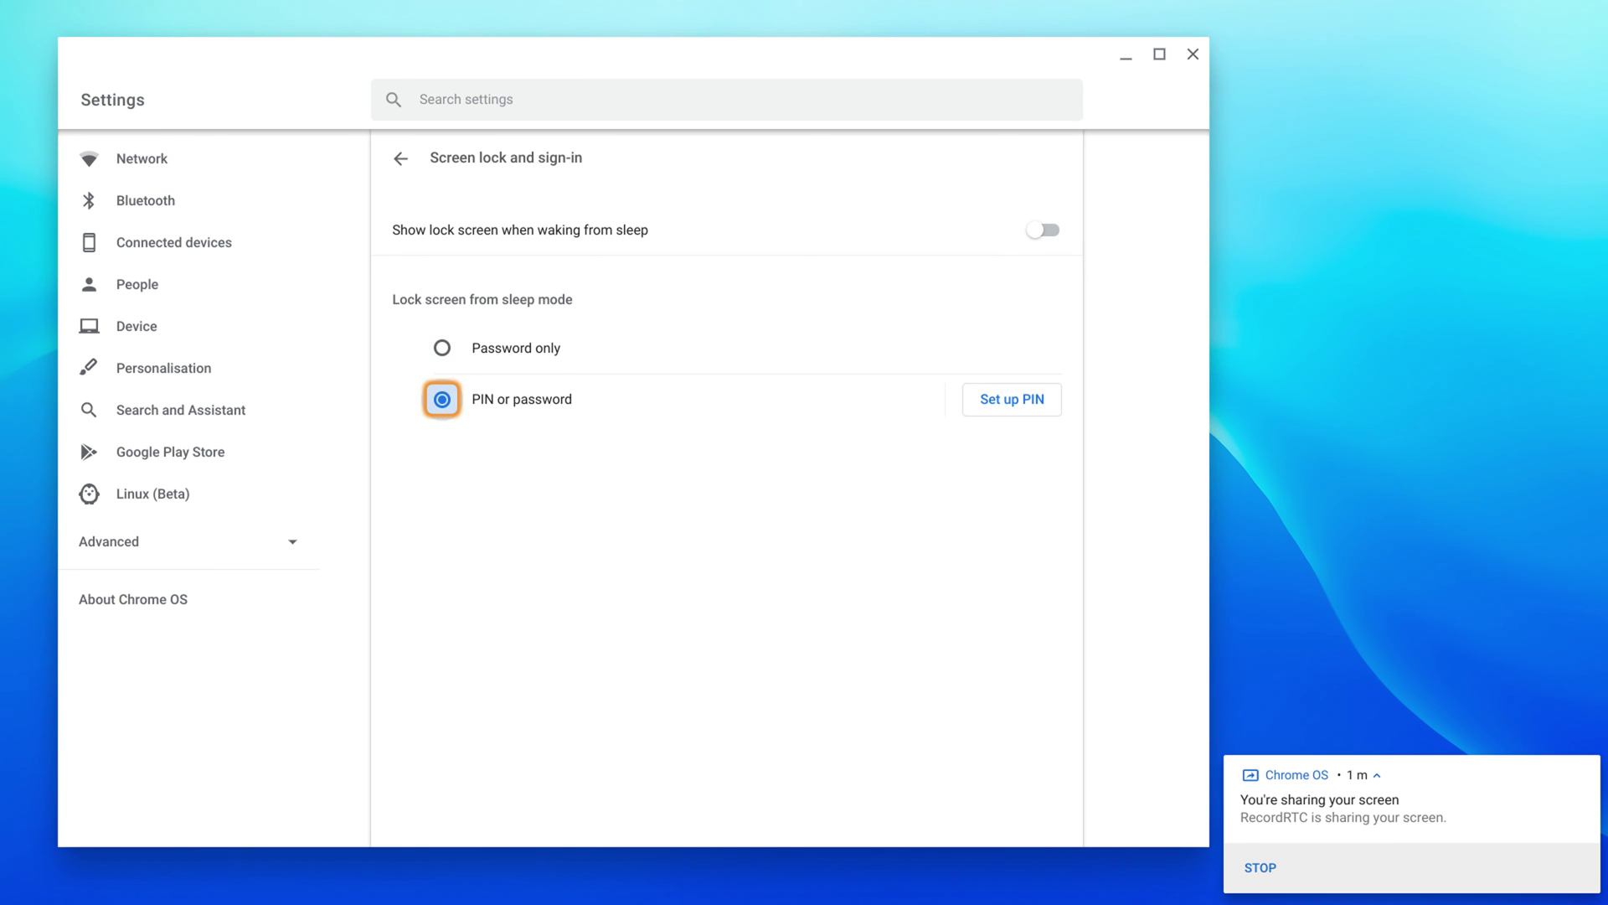
{"action": "key", "text": "Tab"}
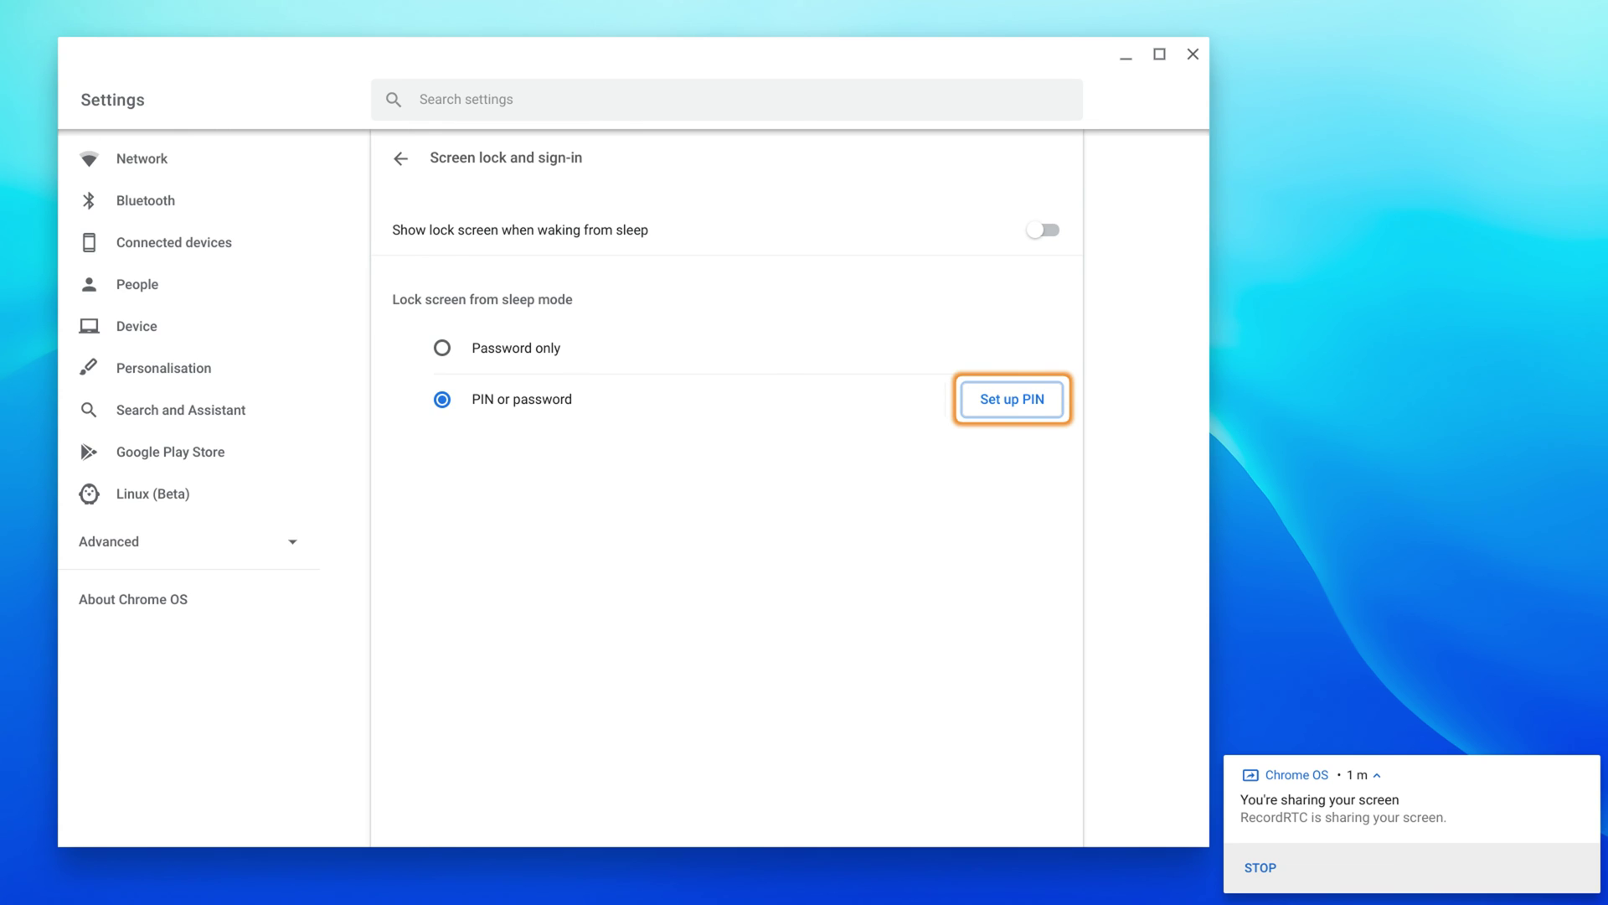
{"action": "key", "text": "Return"}
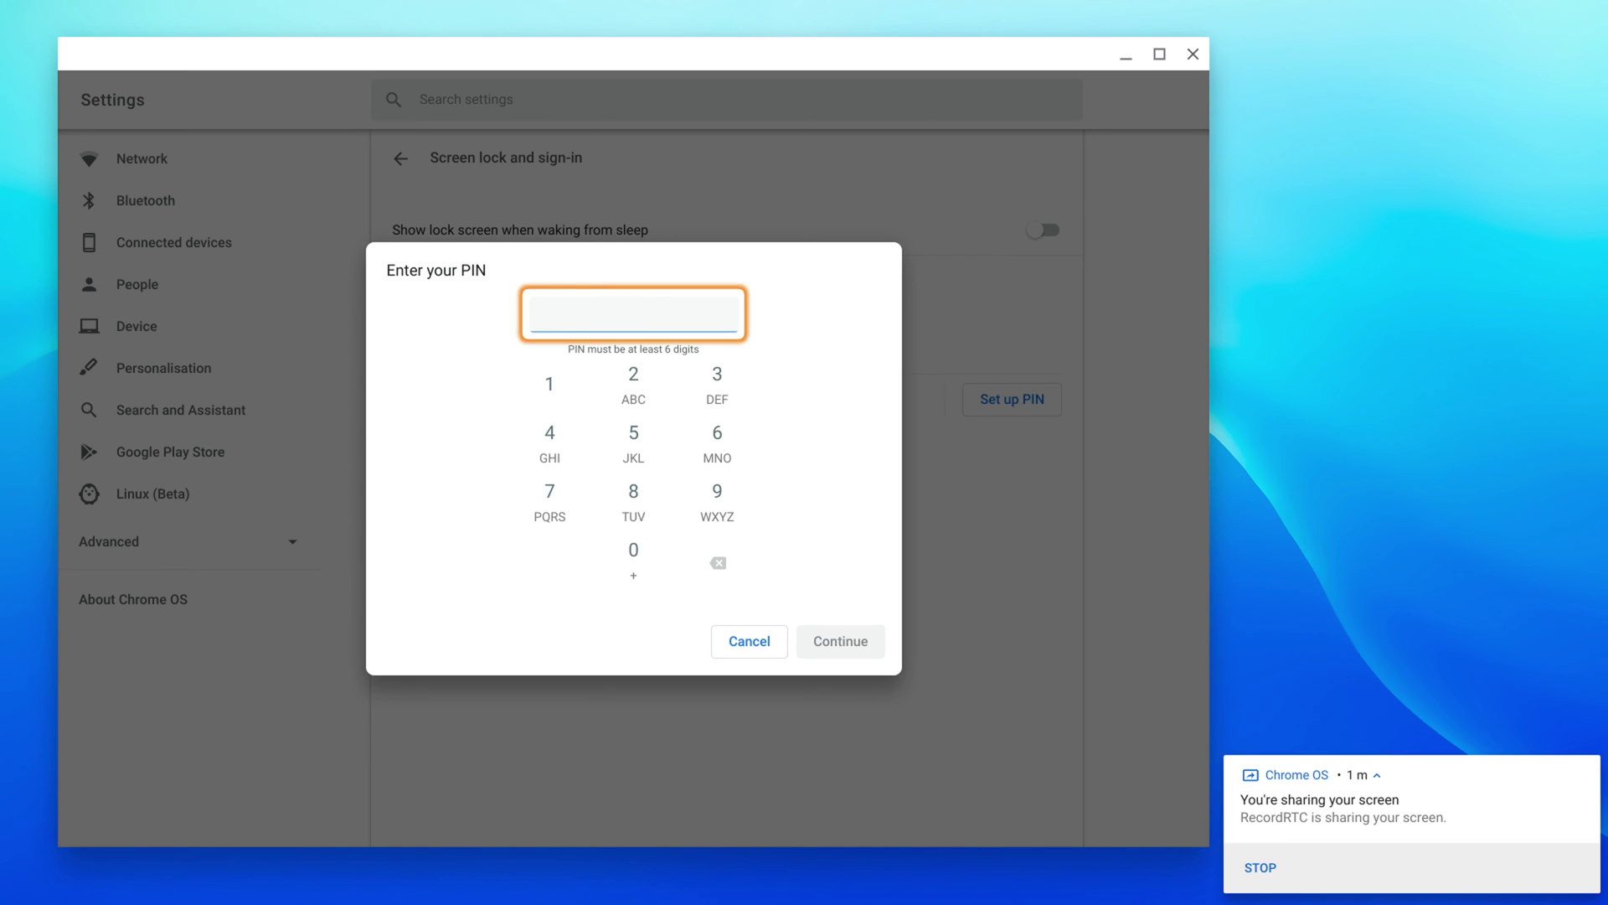
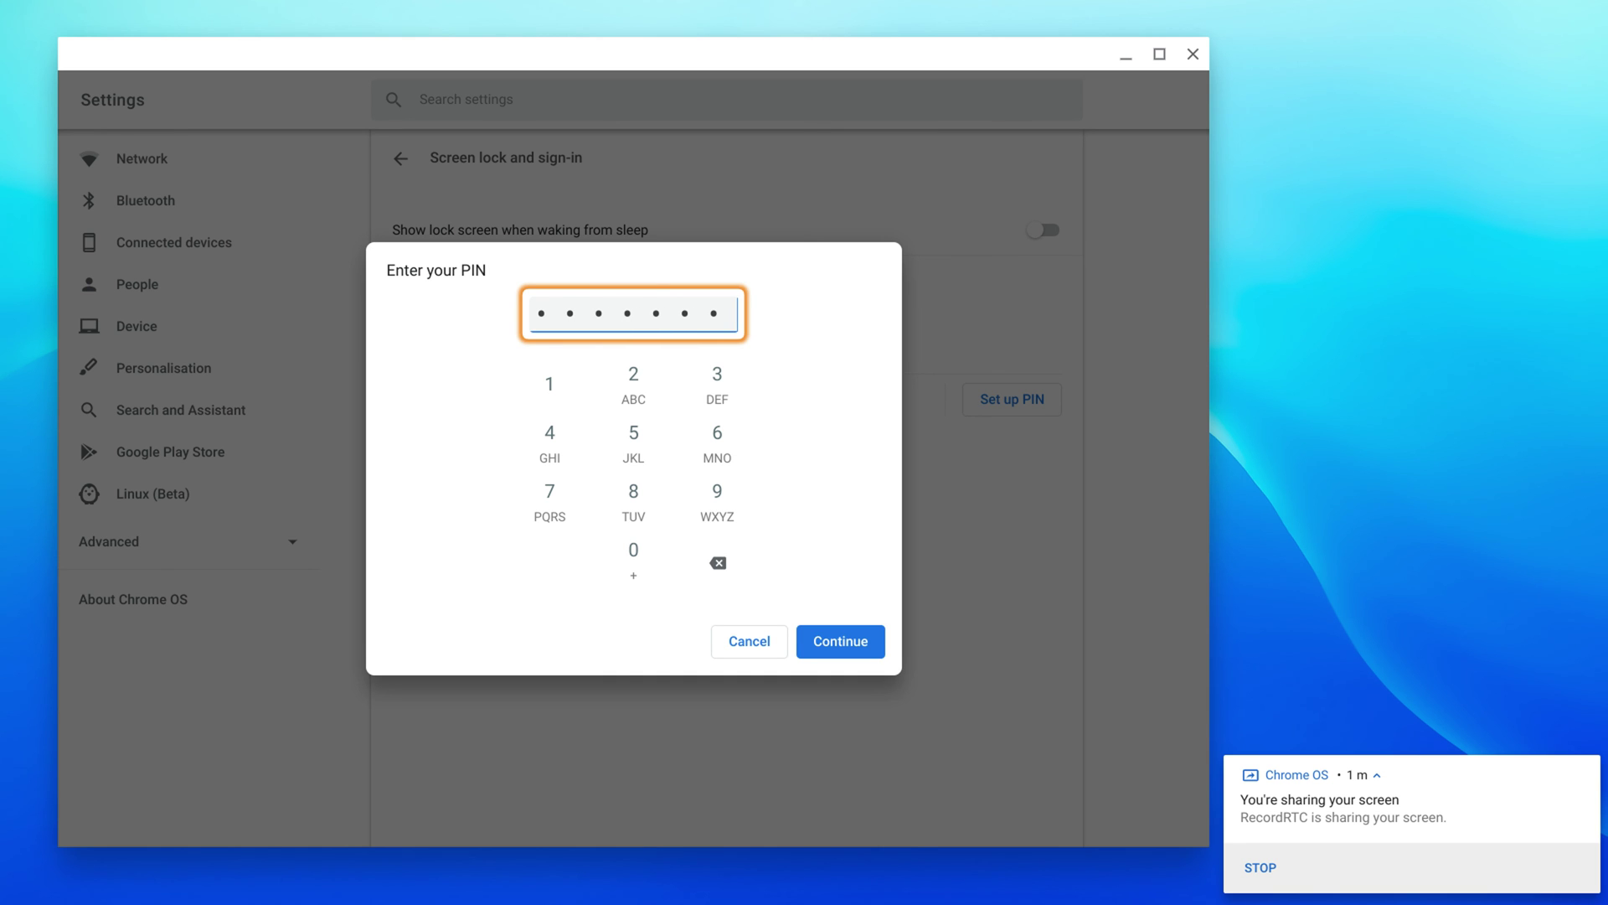
Enter a new PIN in the Enter your PIN dialog and continue to confirmation.
{"action": "key", "text": "Tab"}
{"action": "key", "text": "Tab"}
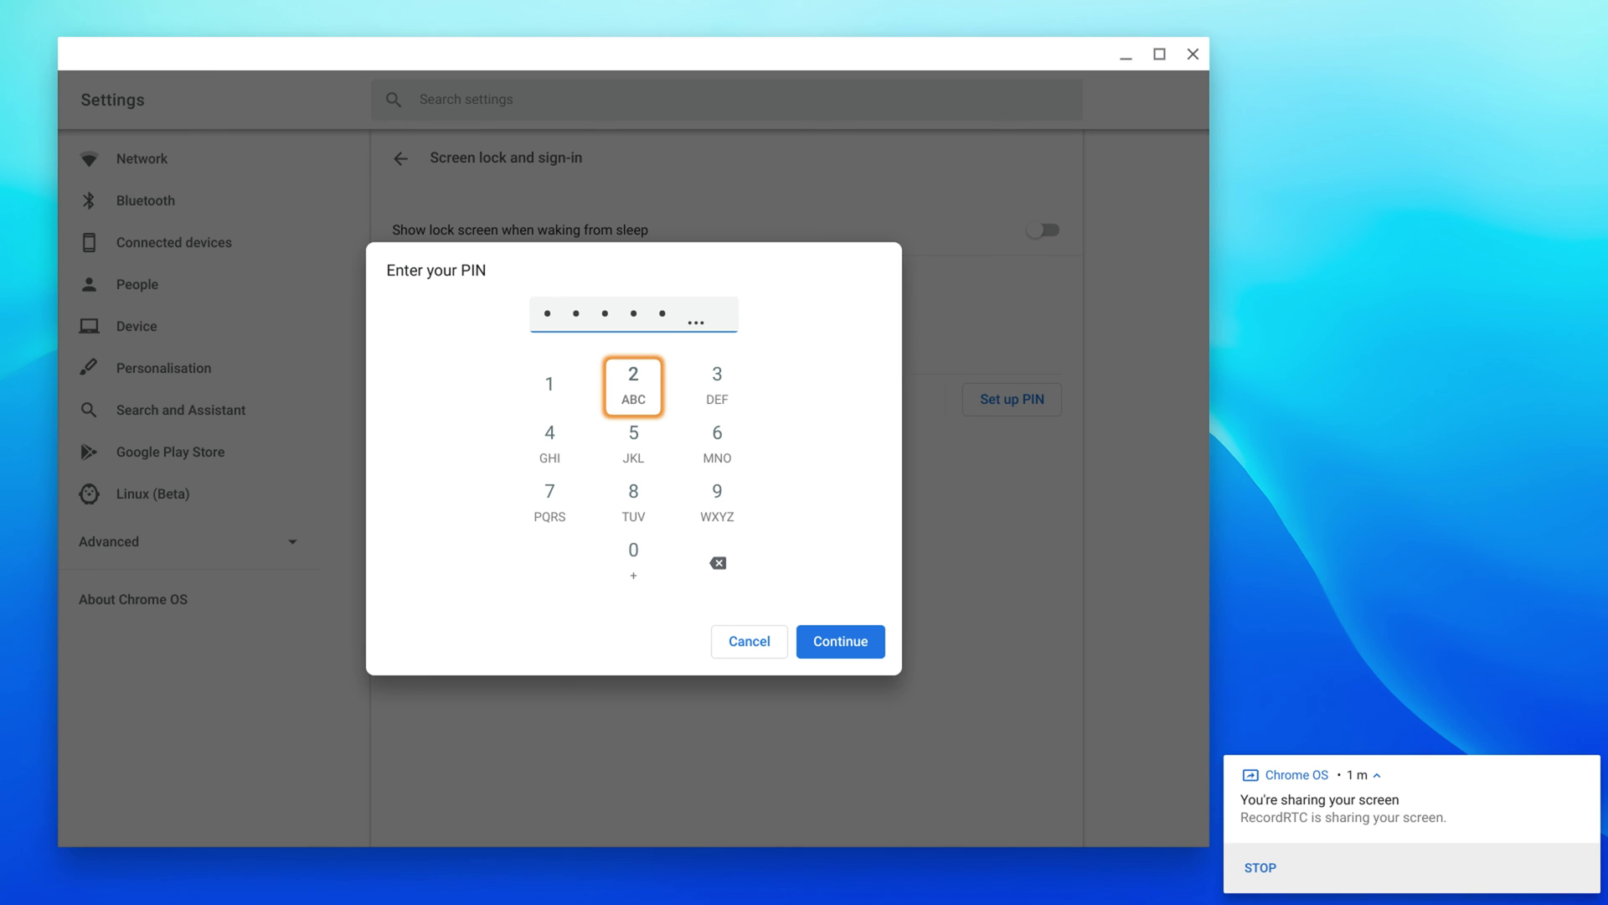
{"action": "key", "text": "Tab"}
{"action": "key", "text": "Tab"}
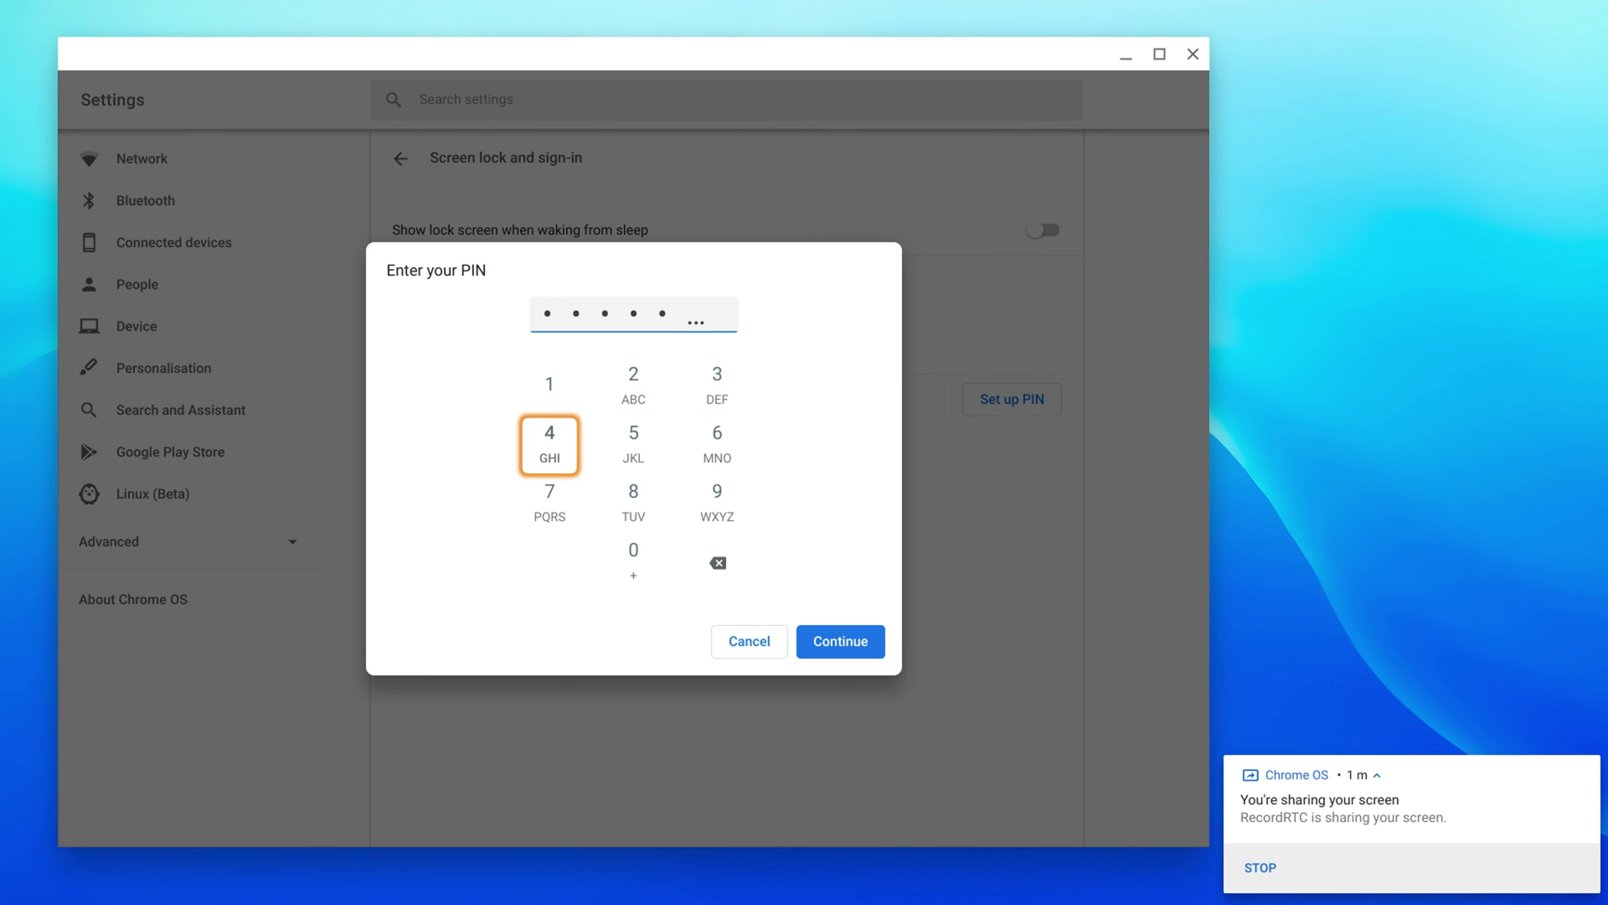
{"action": "key", "text": "Tab"}
{"action": "key", "text": "shift+Tab"}
{"action": "key", "text": "shift+Tab"}
{"action": "key", "text": "shift+Tab"}
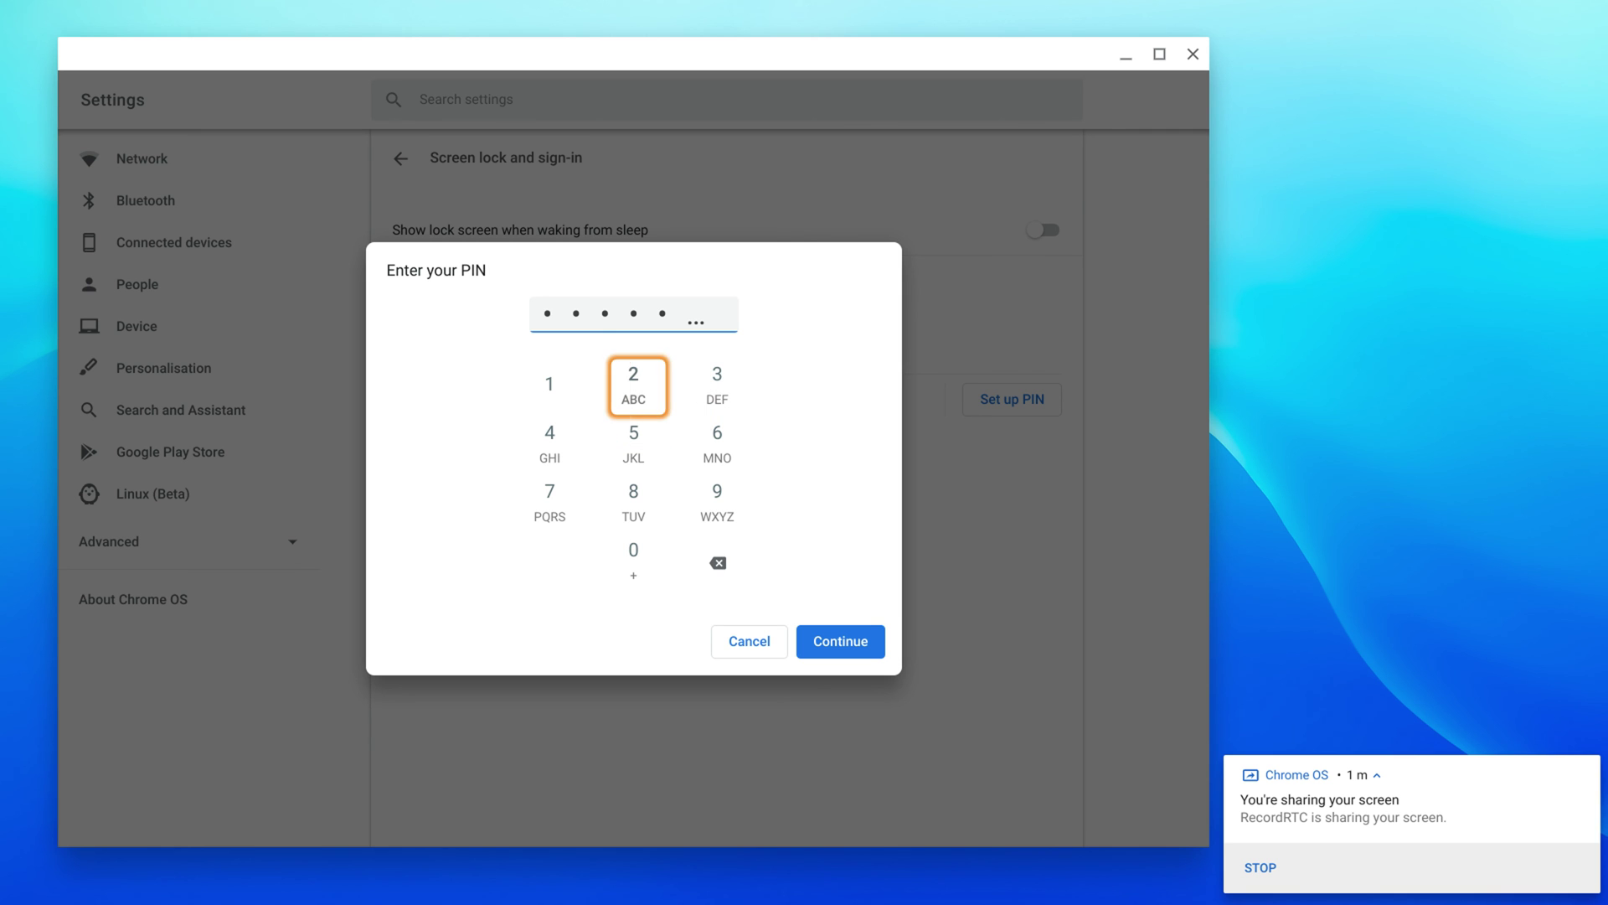
{"action": "key", "text": "shift+Tab"}
{"action": "key", "text": "shift+Tab"}
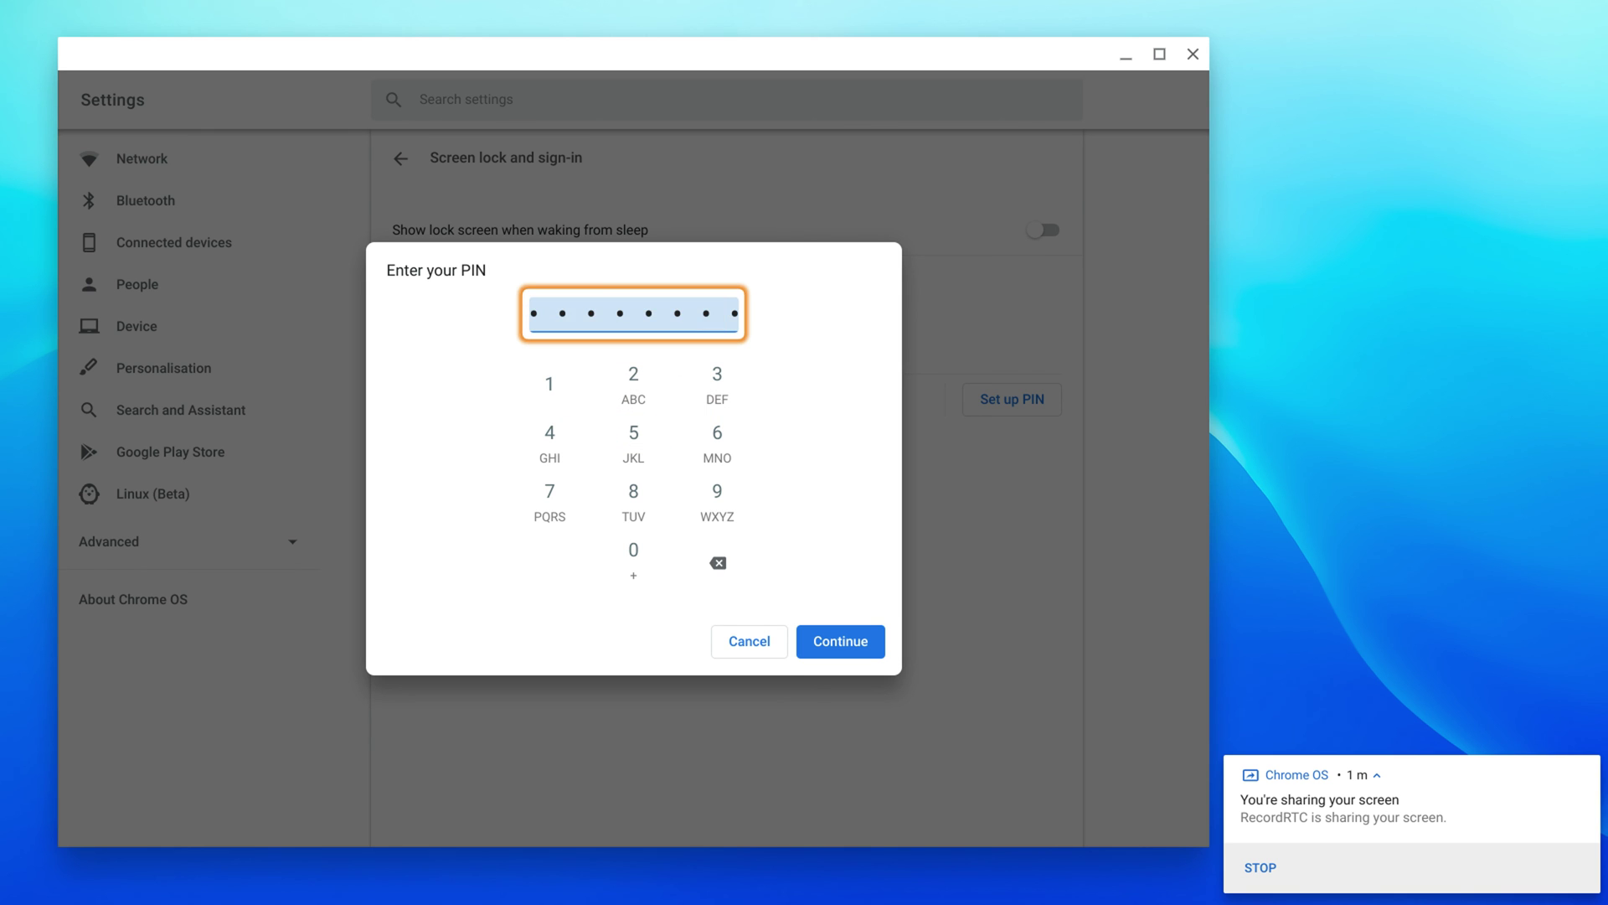
{"action": "key", "text": "Return"}
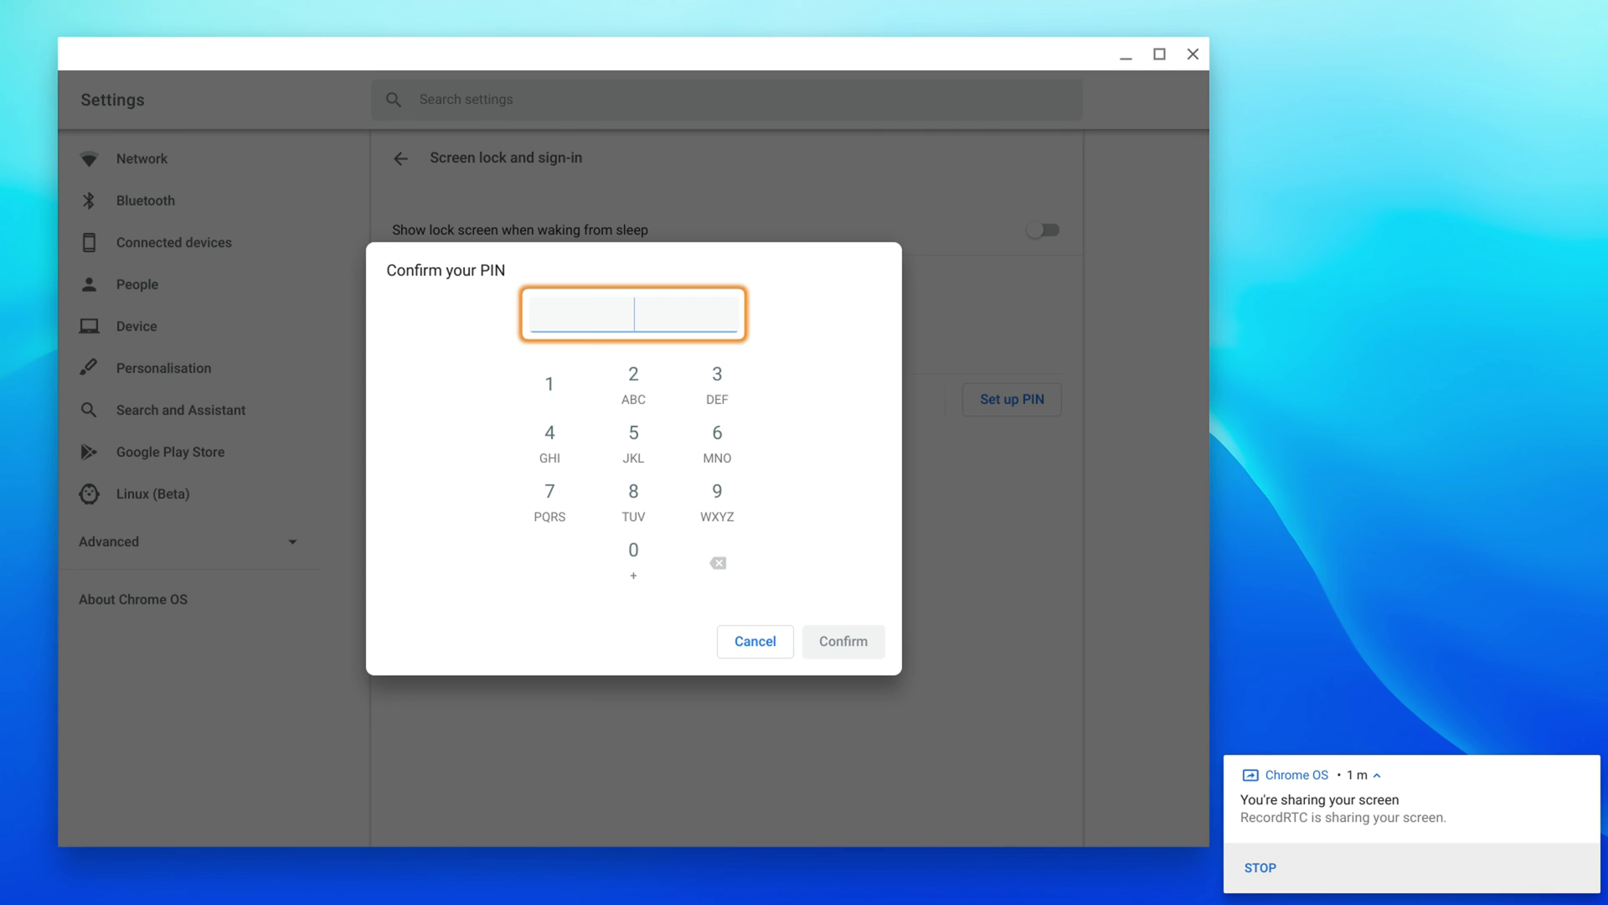
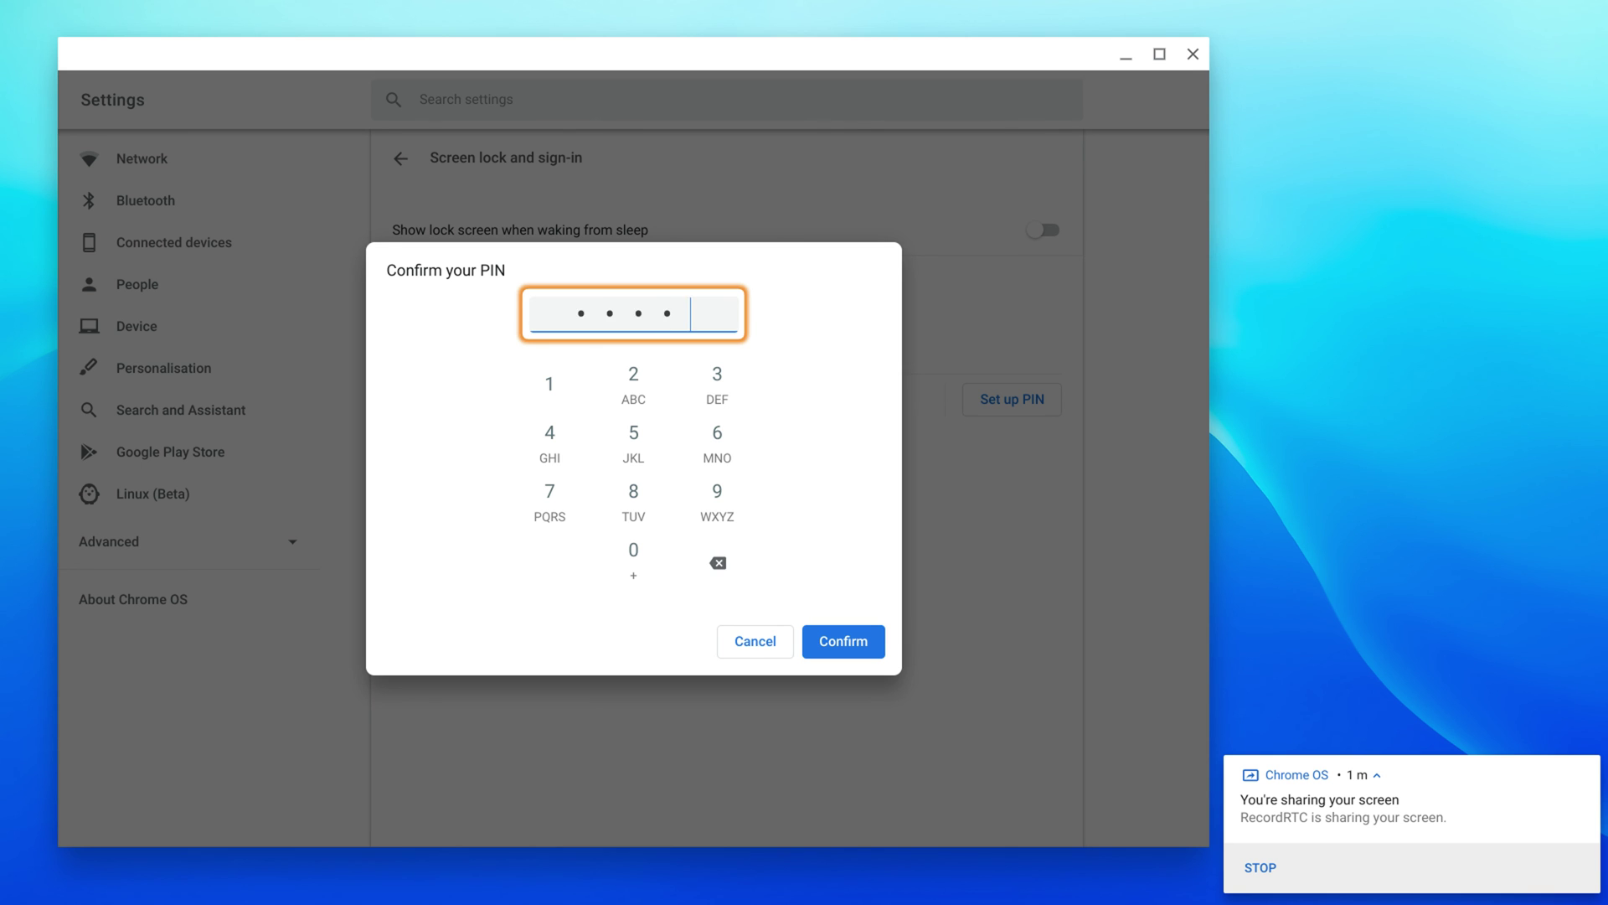
Re-enter the same PIN to confirm it, so the Change PIN option appears.
{"action": "key", "text": "Tab"}
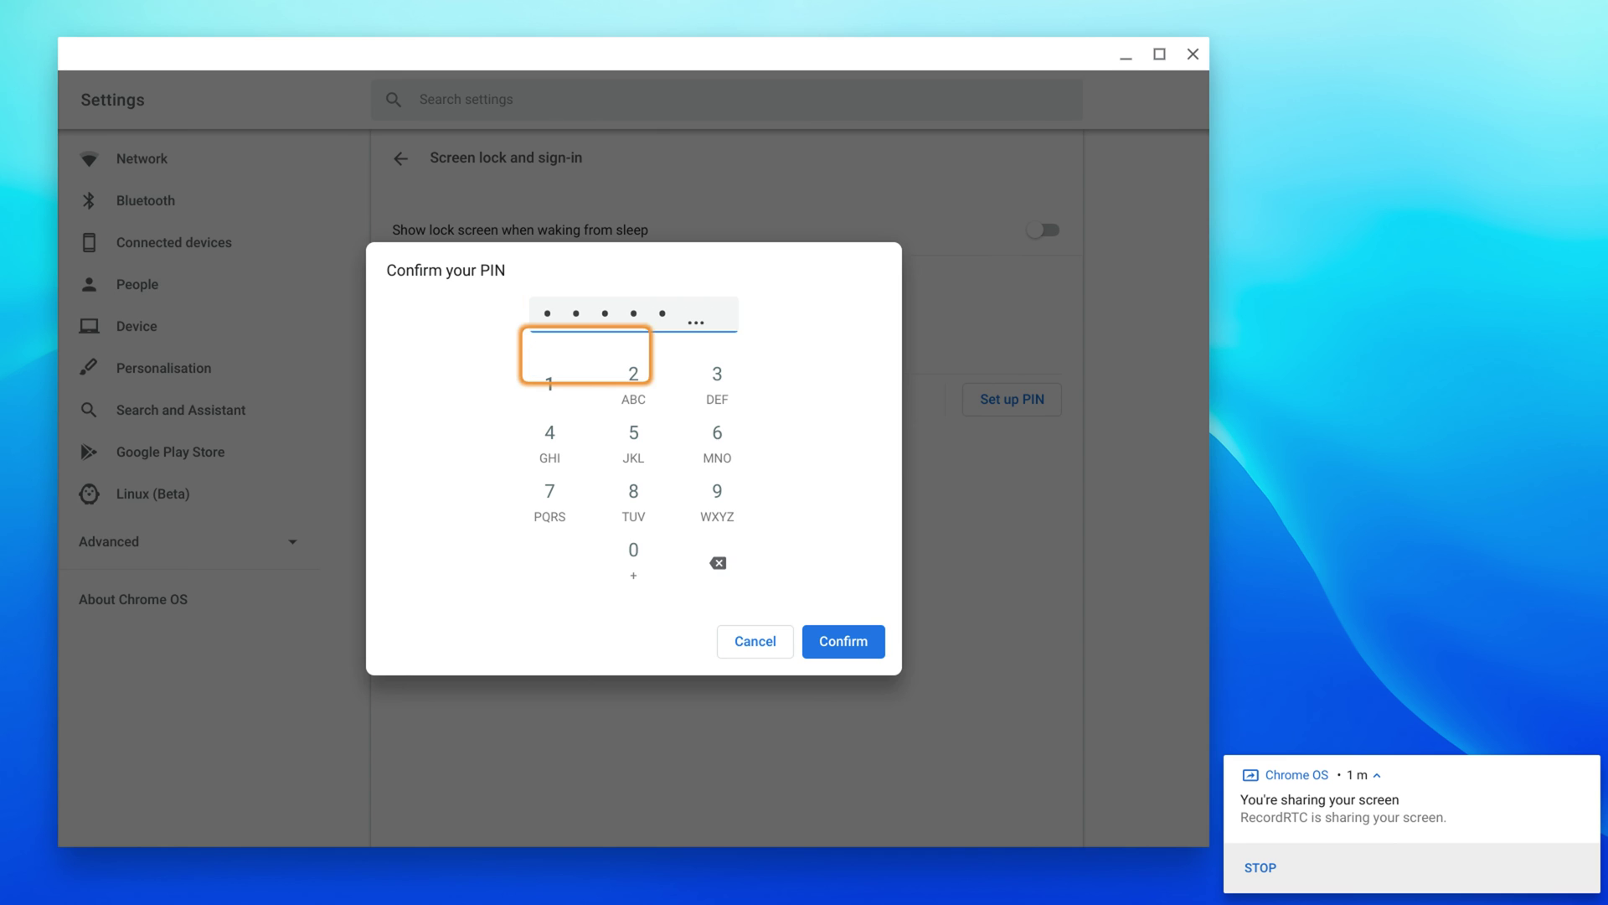
{"action": "key", "text": "Escape"}
{"action": "key", "text": "shift+Tab"}
{"action": "key", "text": "Tab"}
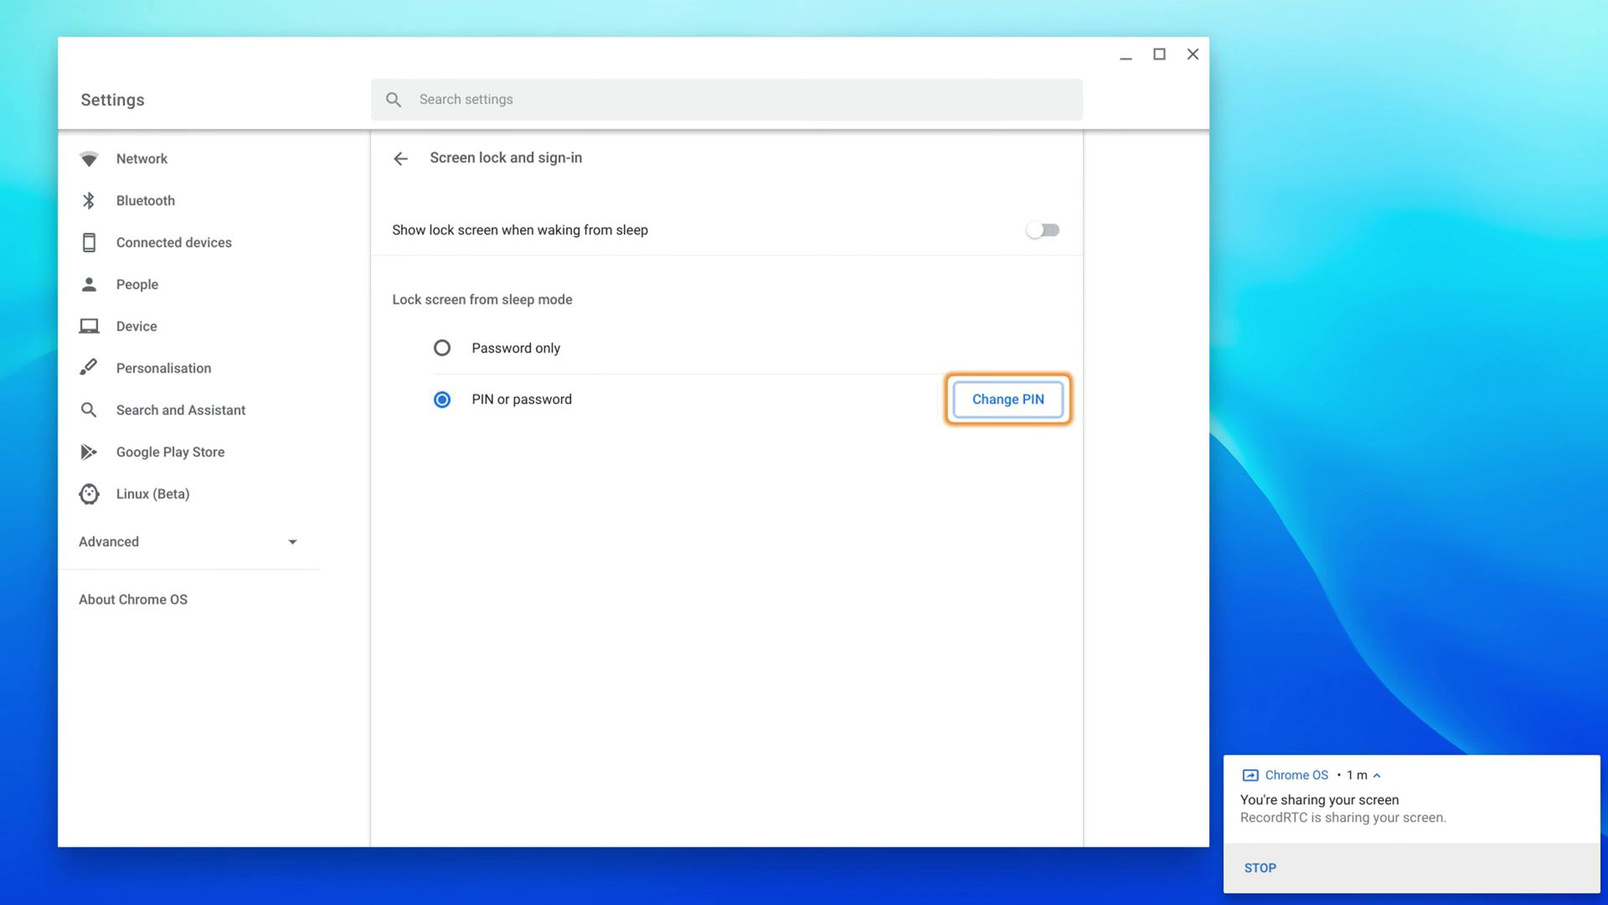
Close the Settings window from overview and open a new Chrome window with Ctrl+N.
{"action": "key", "text": "shift+Tab"}
{"action": "key", "text": "shift+Tab"}
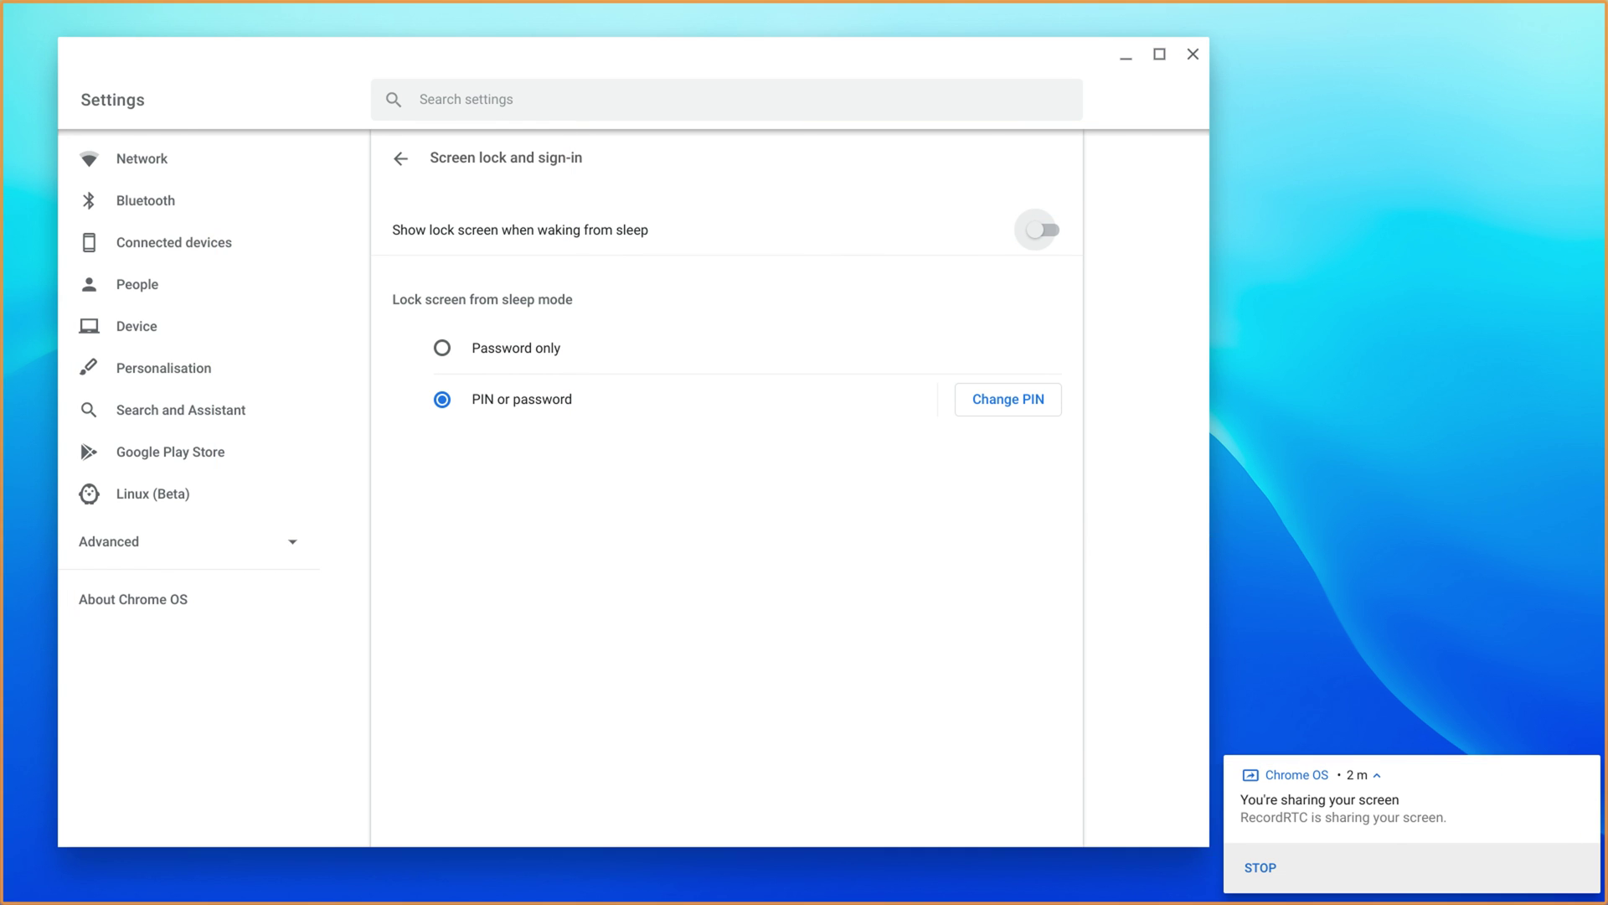
{"action": "key", "text": "F5"}
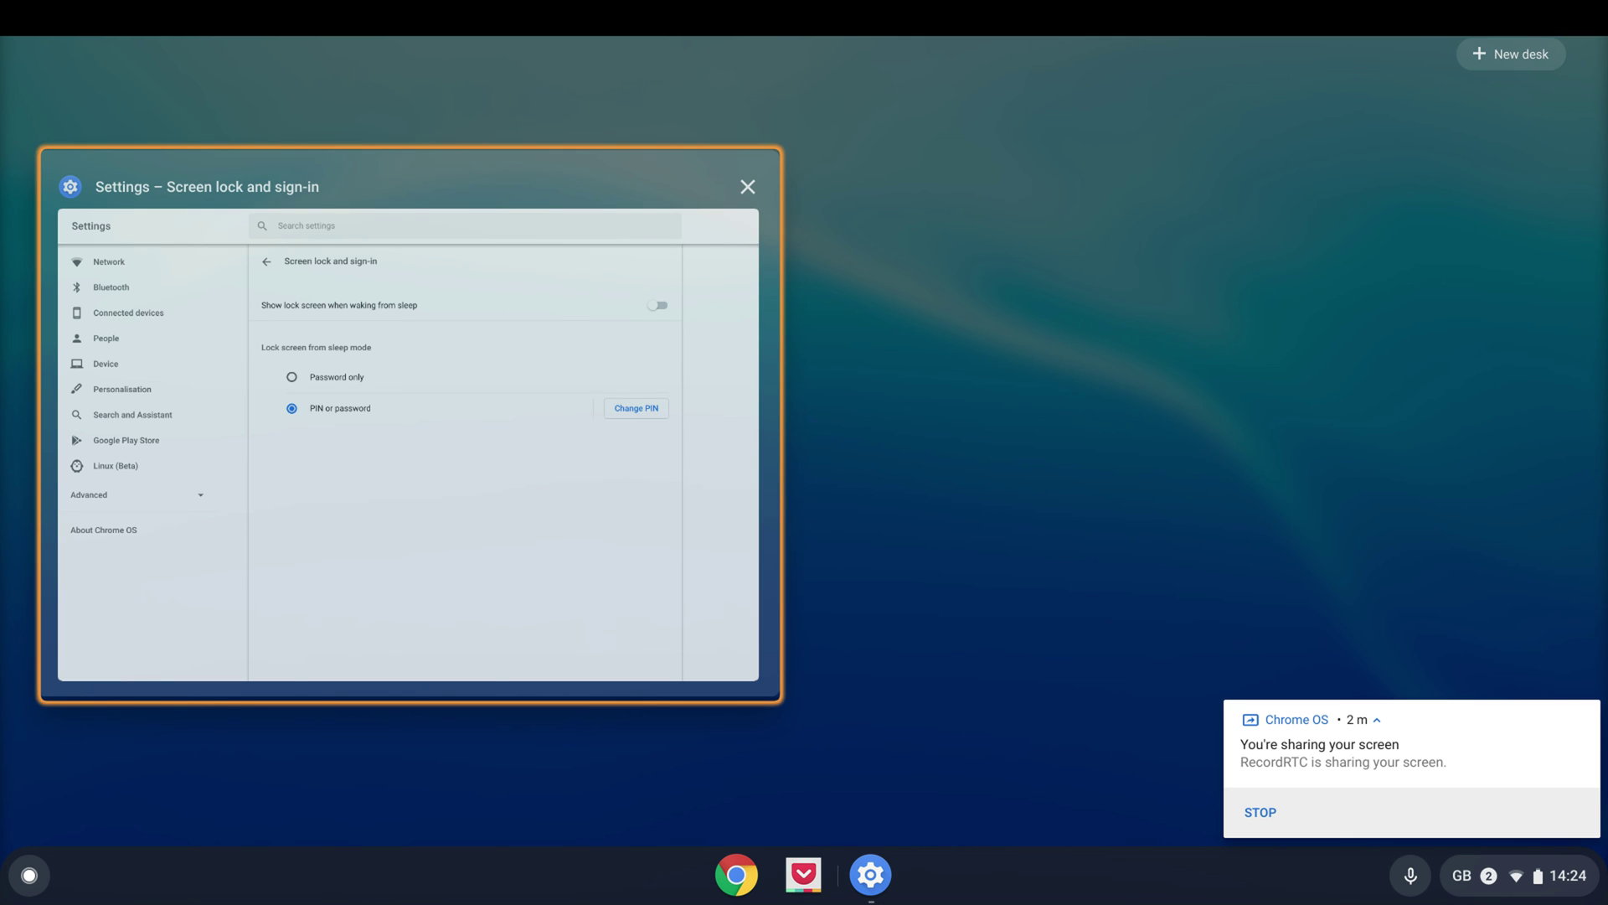
{"action": "key", "text": "ctrl+w"}
{"action": "key", "text": "ctrl+n"}
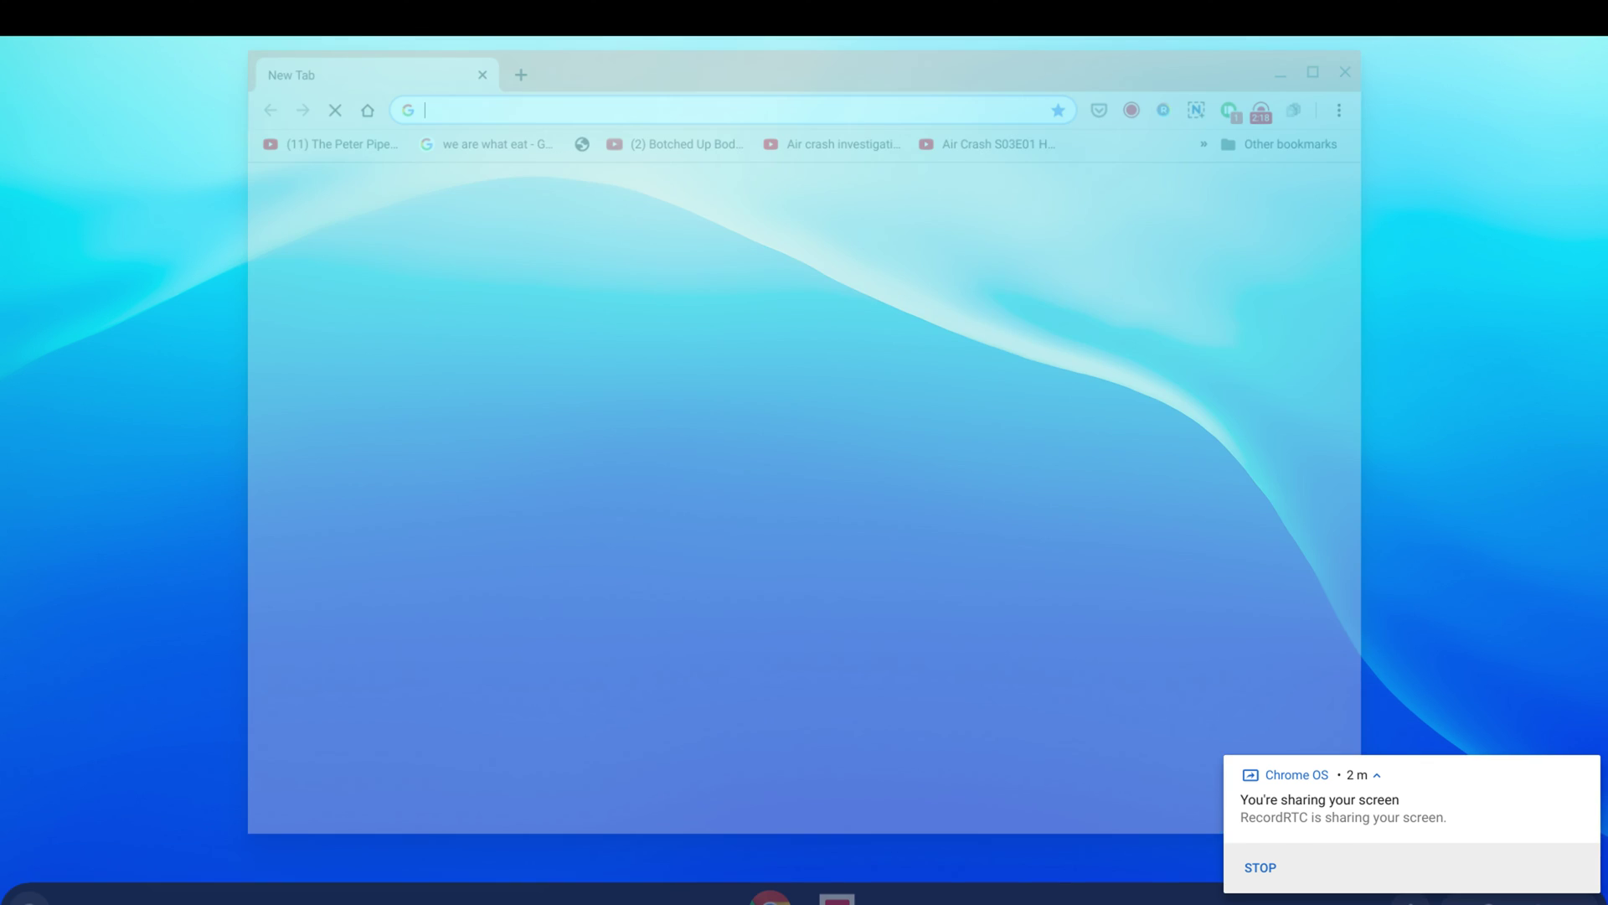